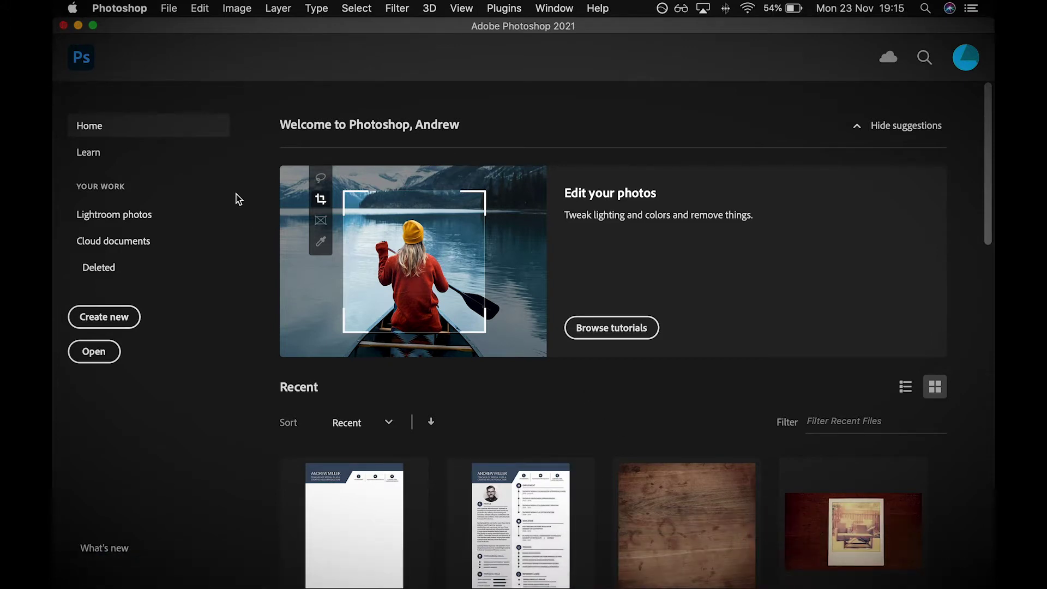
Start a new document and choose the A4 preset among the print presets
{"action": "left_click", "coordinate": [166, 8]}
{"action": "left_click", "coordinate": [105, 323]}
{"action": "left_click", "coordinate": [121, 322]}
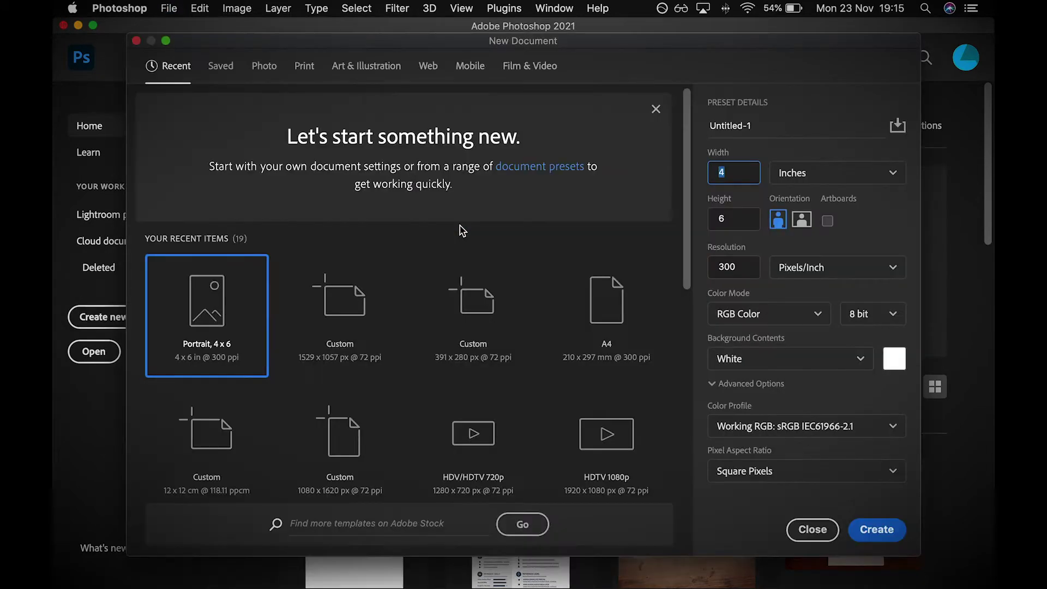
{"action": "left_click", "coordinate": [265, 75]}
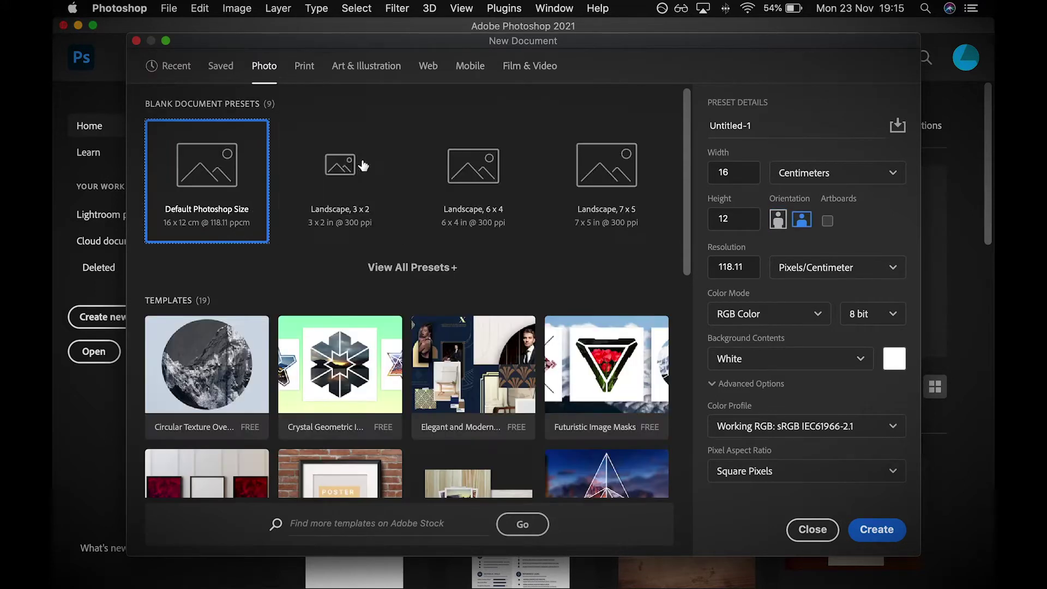
{"action": "left_click", "coordinate": [305, 66]}
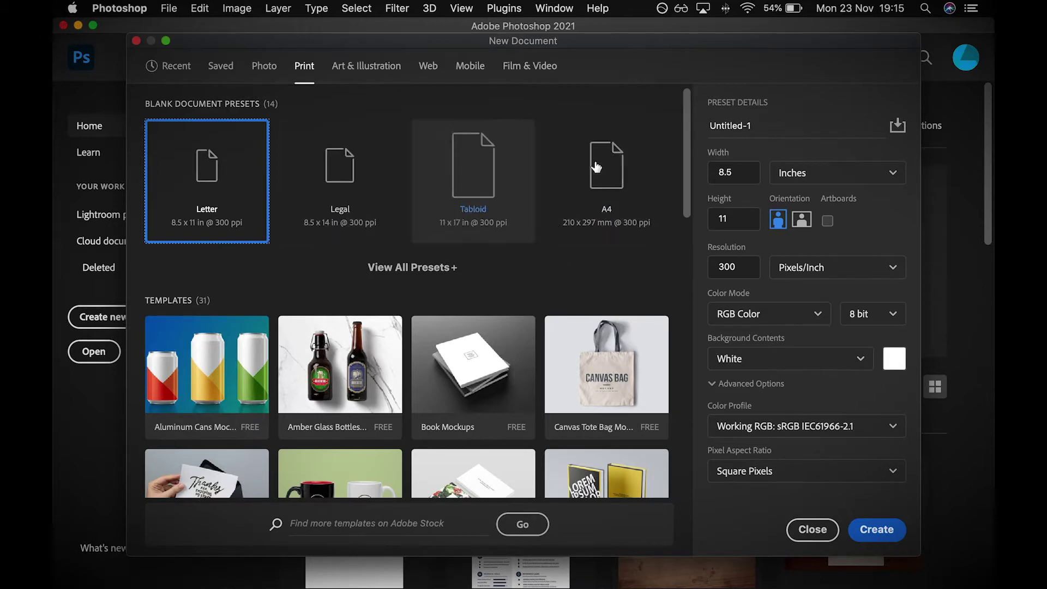
{"action": "left_click", "coordinate": [612, 185]}
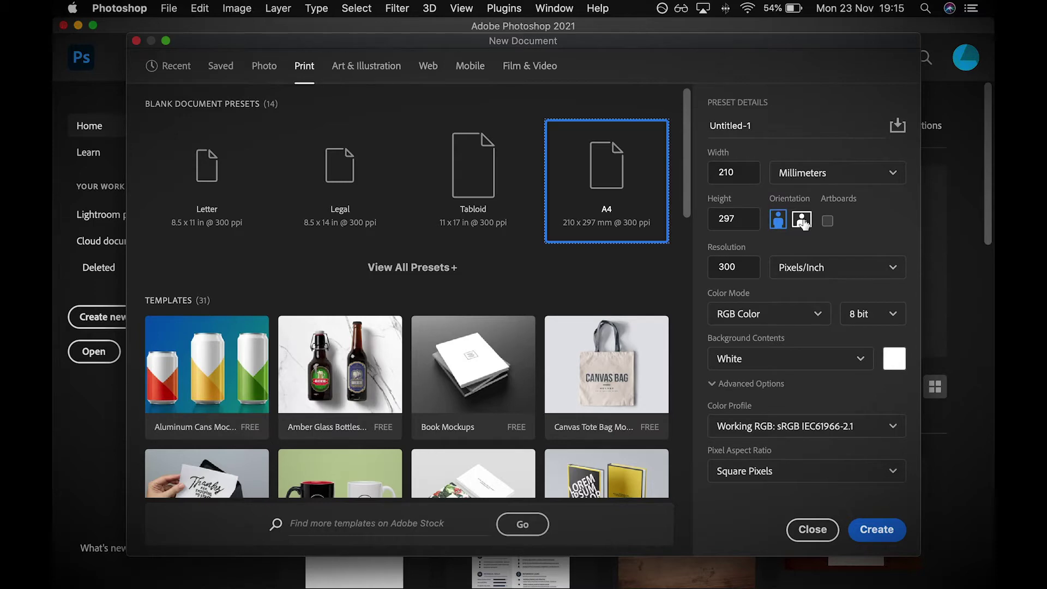
Switch to Chrome and search the web for "facebook profile picture size"
{"action": "key", "text": "ctrl+Left"}
{"action": "left_click", "coordinate": [348, 65]}
{"action": "type", "text": "facebook "}
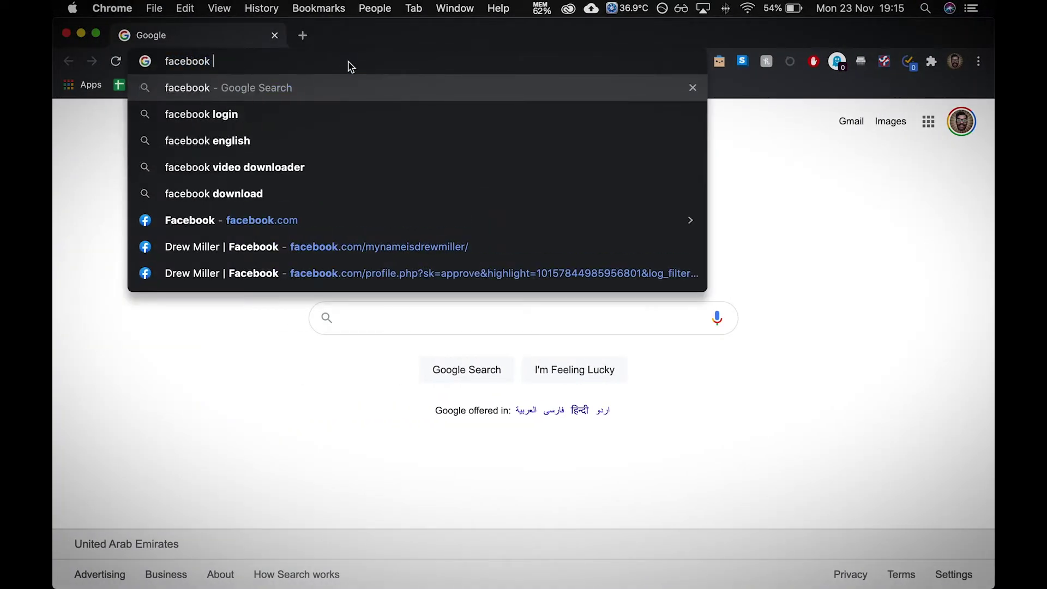
{"action": "type", "text": "profile"}
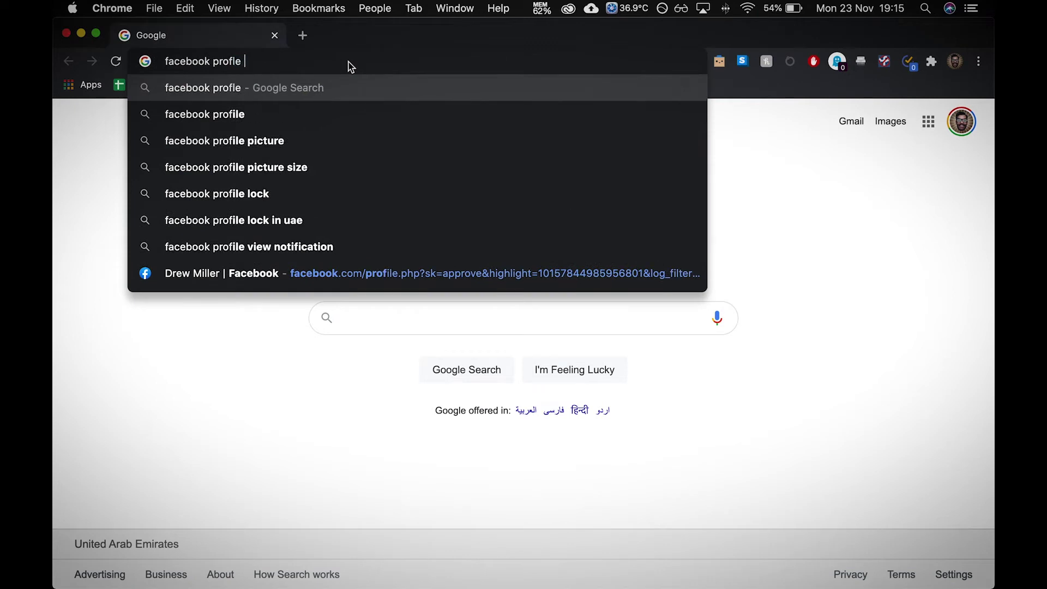
{"action": "left_click", "coordinate": [311, 140]}
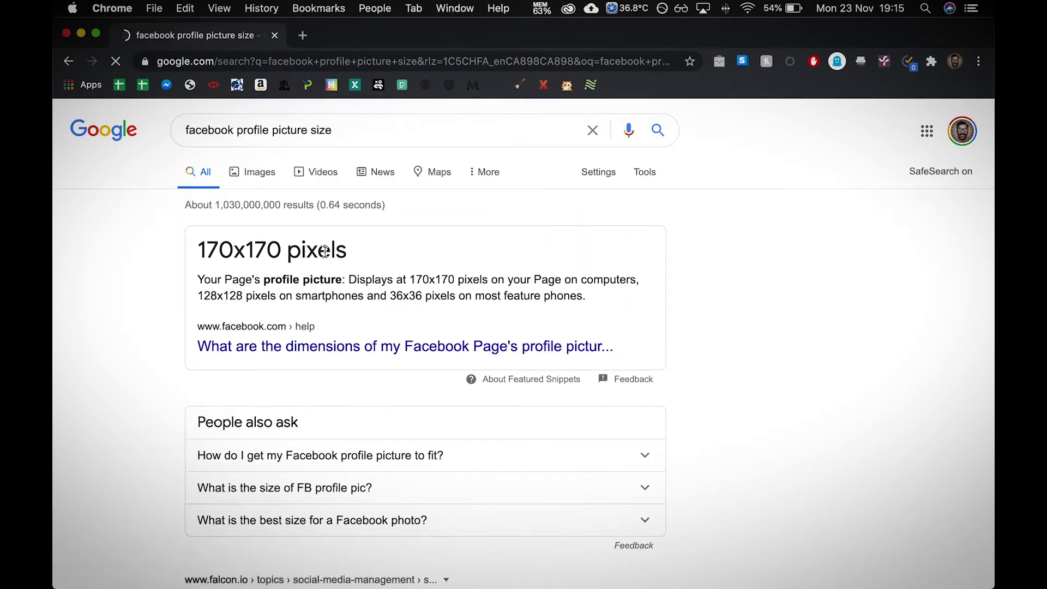
Back in Photoshop, set the new document's units to Pixels, name it Poster and create it
{"action": "key", "text": "ctrl+Right"}
{"action": "left_click", "coordinate": [836, 172]}
{"action": "left_click", "coordinate": [817, 211]}
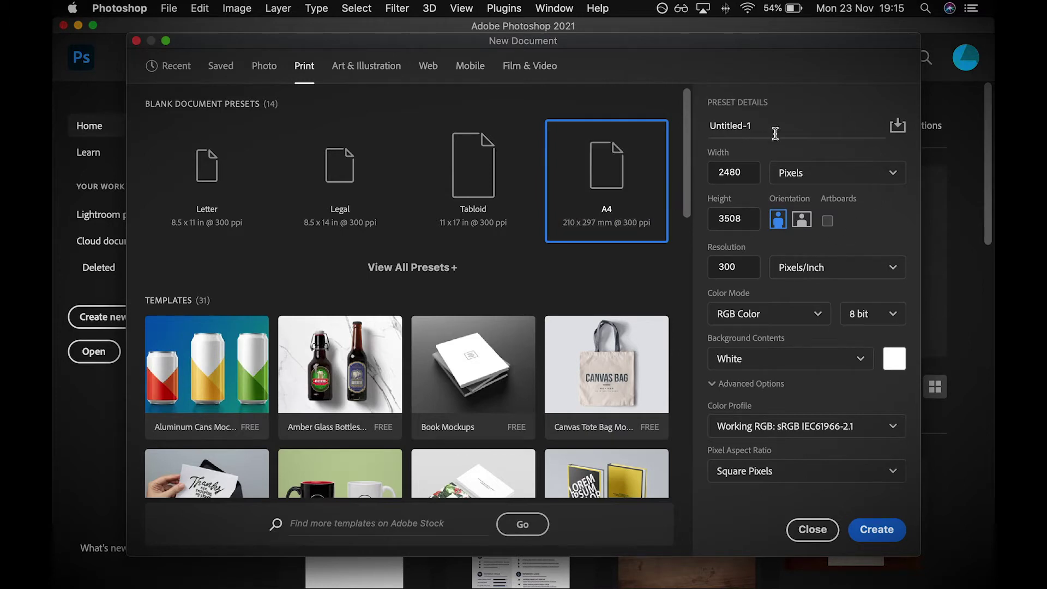
{"action": "left_click_drag", "start_coordinate": [767, 126], "coordinate": [678, 127]}
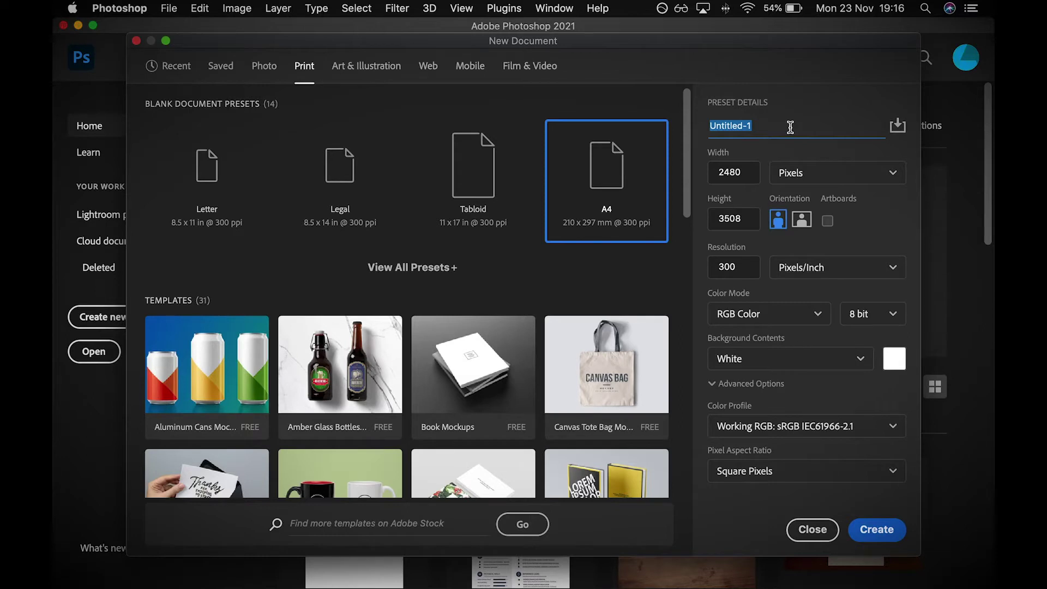
{"action": "type", "text": "Poster"}
{"action": "left_click", "coordinate": [876, 529]}
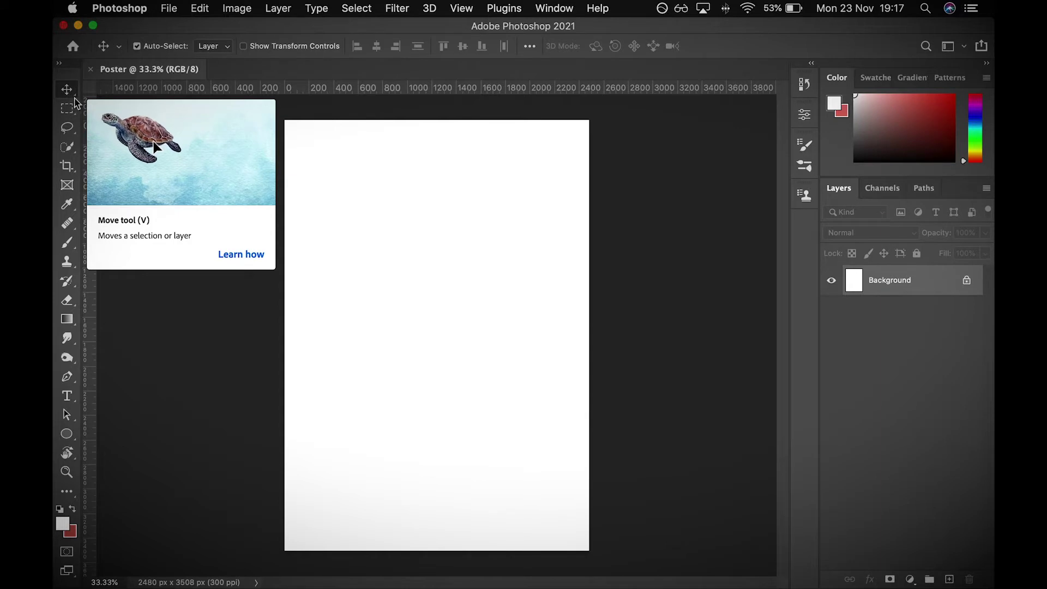
Examine the Move tool's variants and the options of the Eyedropper, healing, Brush, Clone Stamp and History Brush tools, ending on the Move tool
{"action": "right_click", "coordinate": [72, 97]}
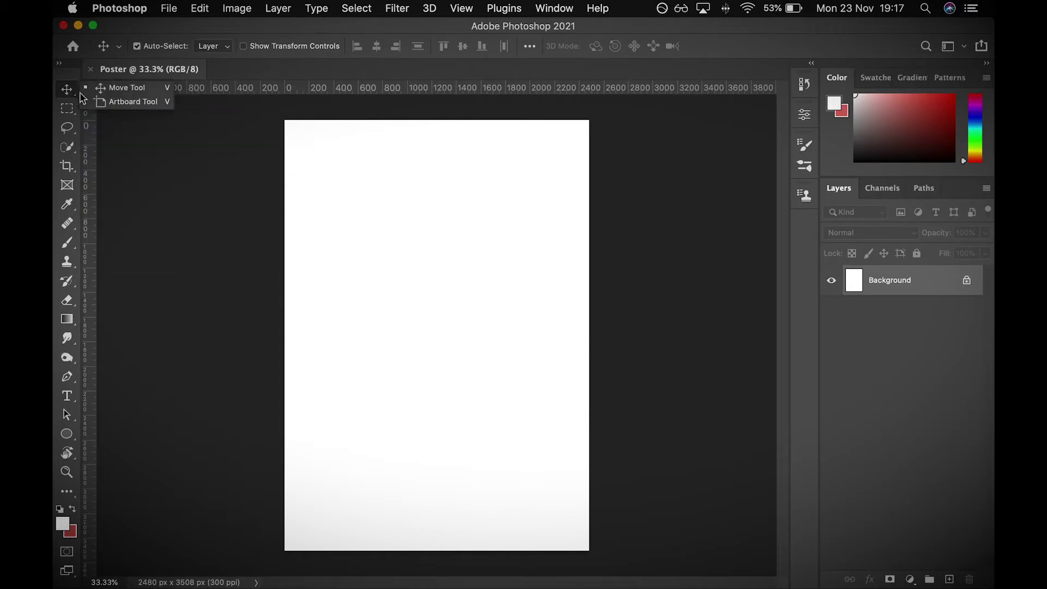
{"action": "left_click", "coordinate": [131, 96]}
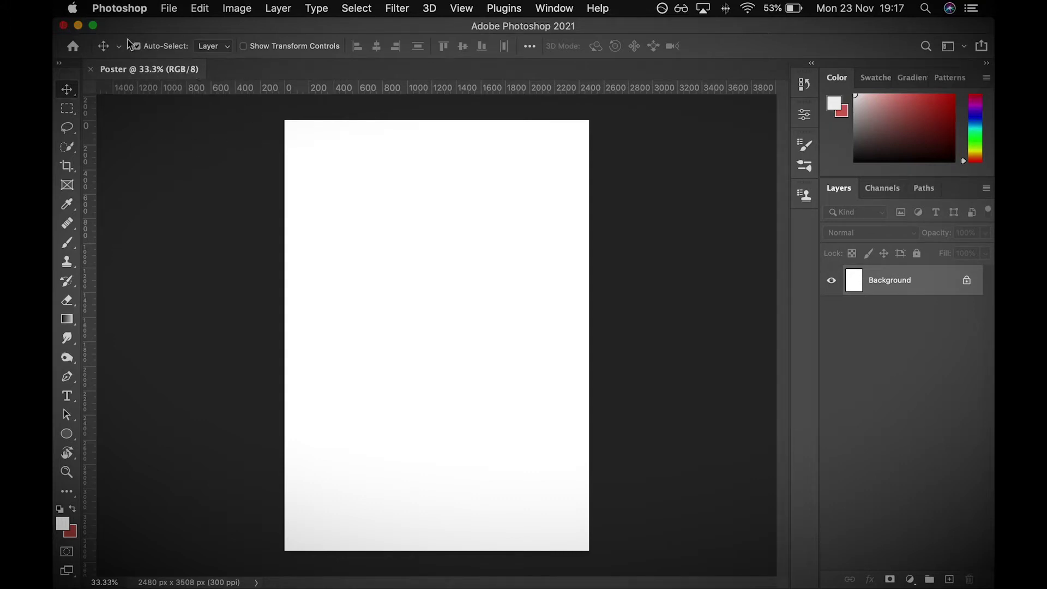
{"action": "left_click", "coordinate": [69, 205]}
{"action": "left_click", "coordinate": [68, 224]}
{"action": "left_click", "coordinate": [70, 244]}
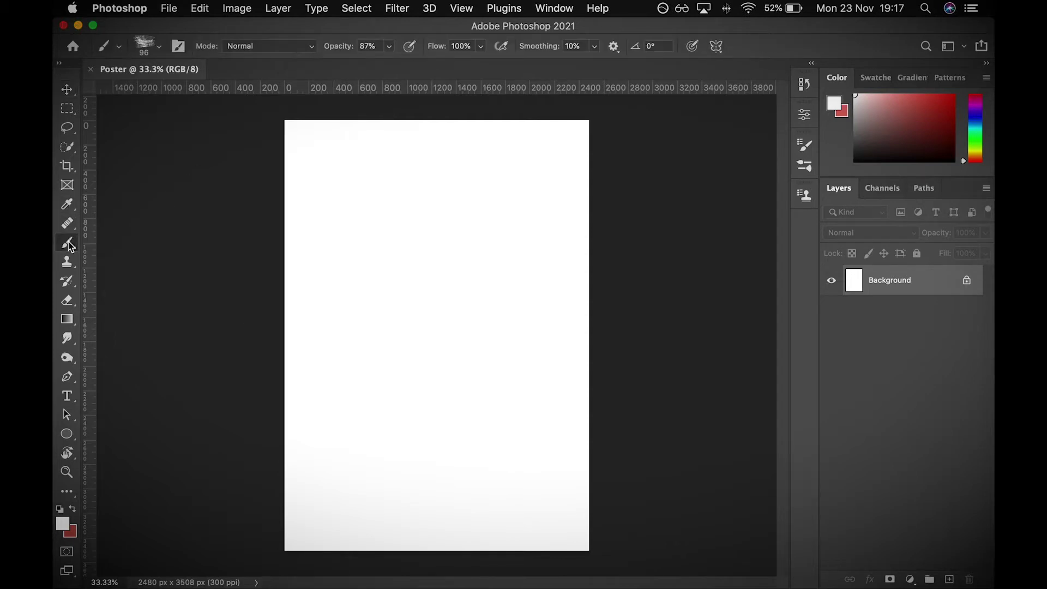
{"action": "left_click", "coordinate": [68, 262]}
{"action": "left_click", "coordinate": [67, 282]}
{"action": "left_click", "coordinate": [69, 91]}
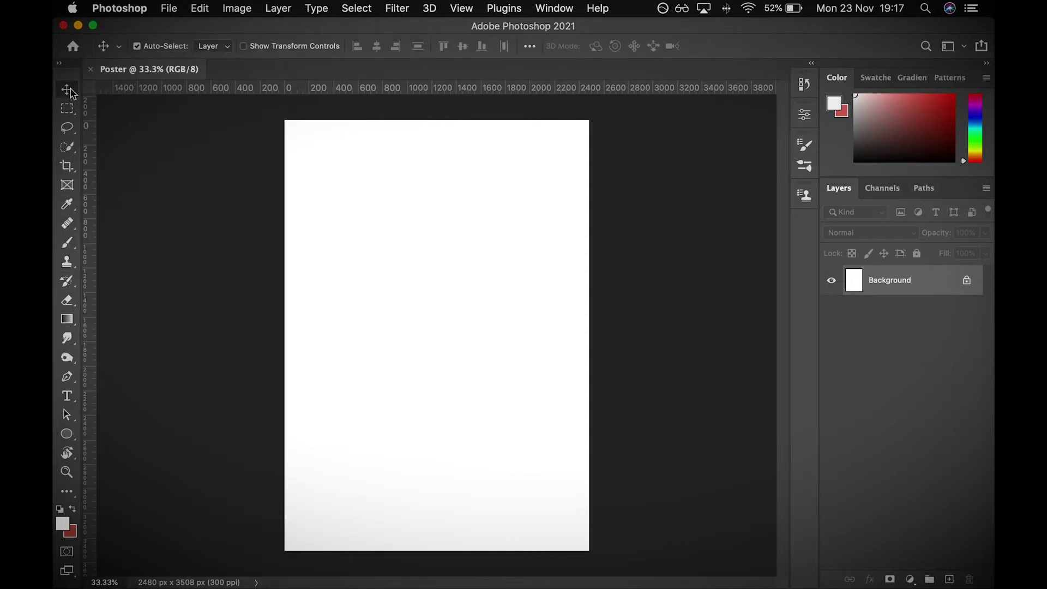
Expand the History panel, make it taller to inspect the recorded states, and collapse it again
{"action": "left_click", "coordinate": [806, 87]}
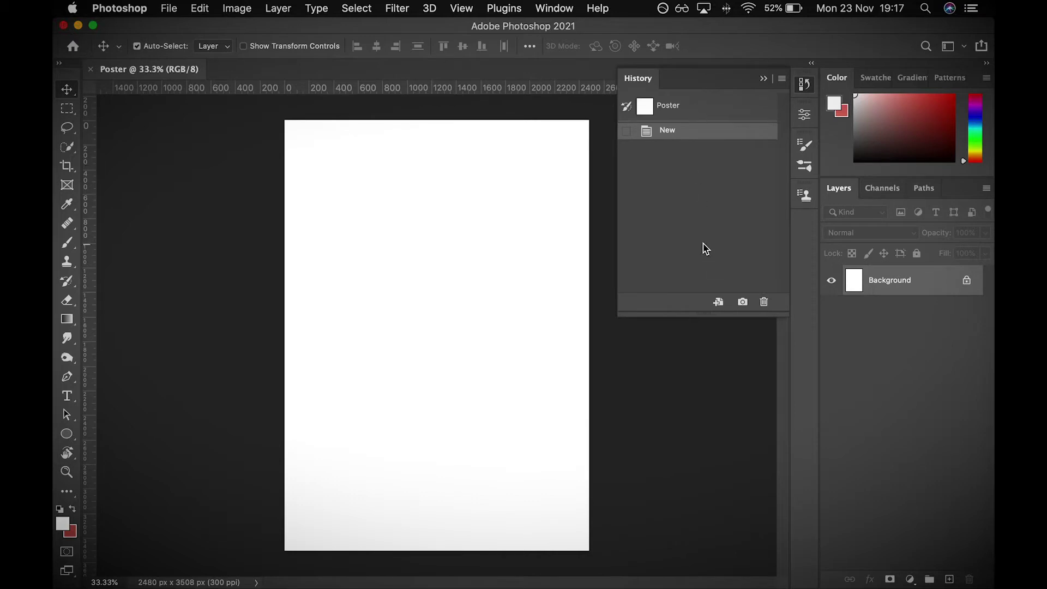
{"action": "left_click_drag", "start_coordinate": [695, 316], "coordinate": [695, 461]}
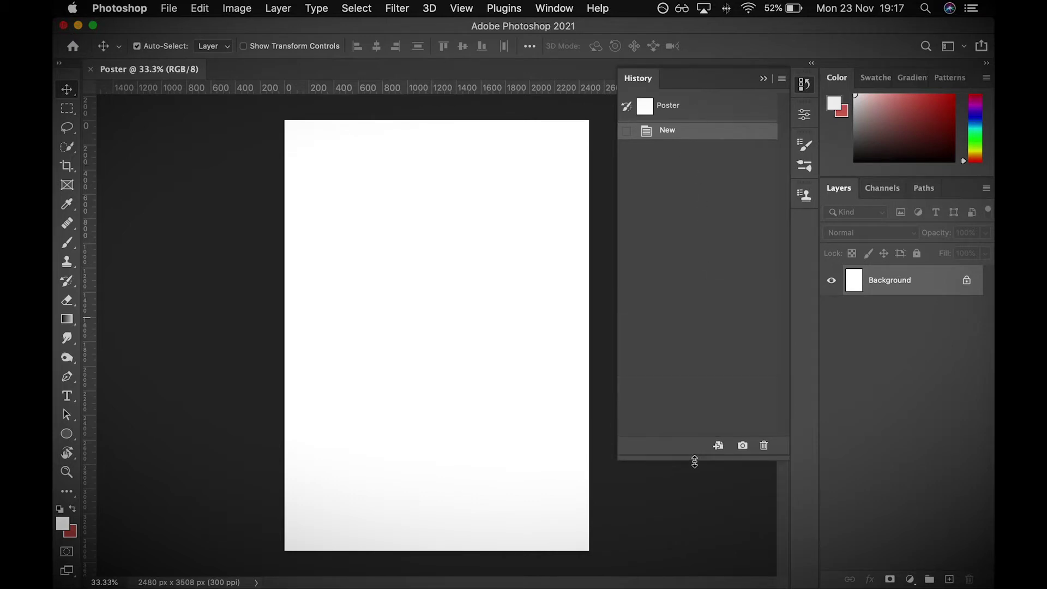
{"action": "left_click", "coordinate": [805, 87]}
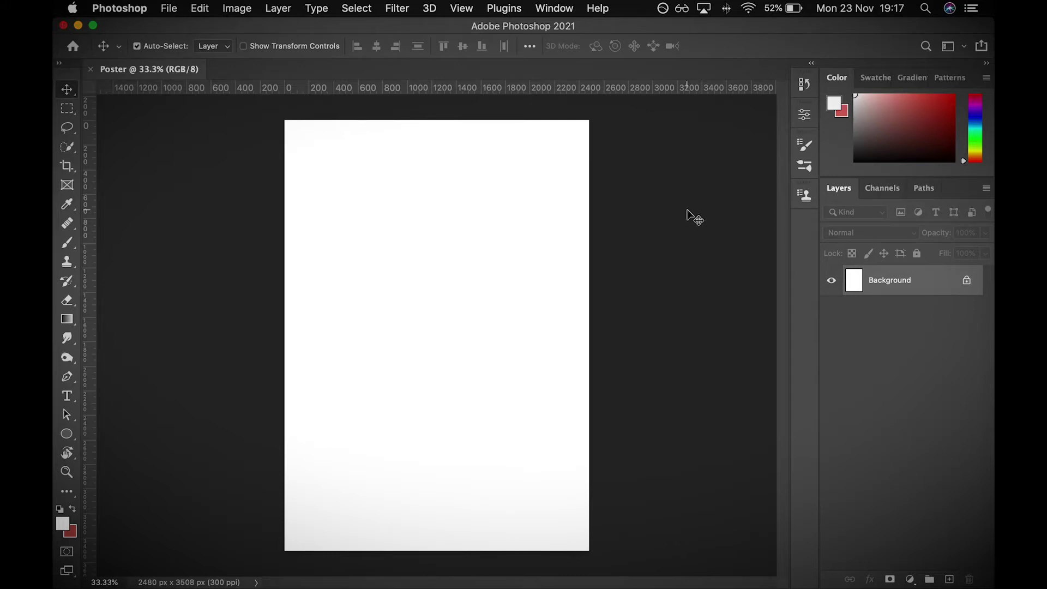
Examine the available workspace presets and the option to reset the Essentials workspace, leaving them unapplied
{"action": "left_click", "coordinate": [554, 8]}
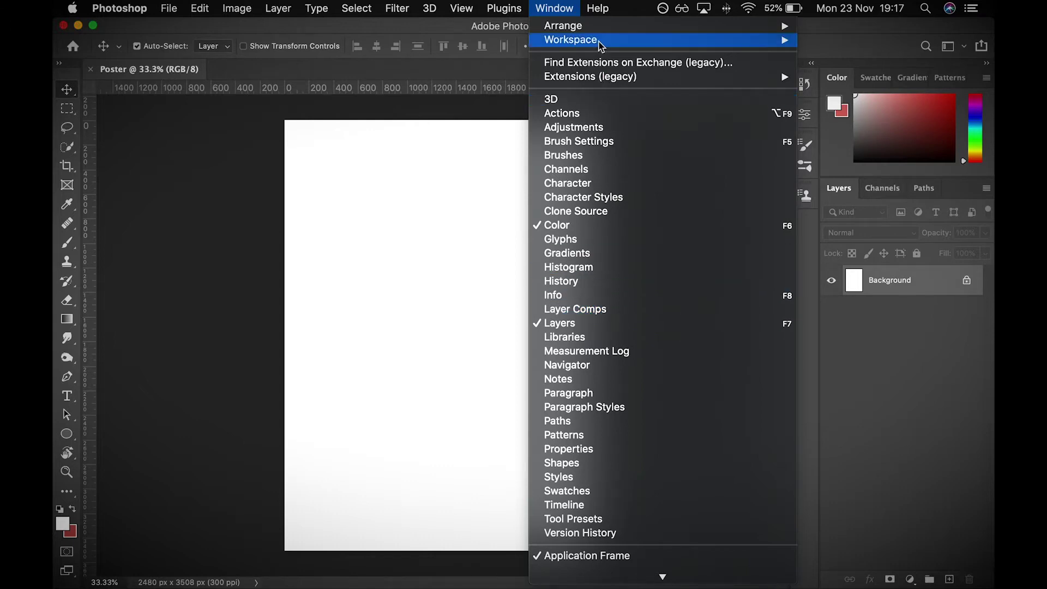
{"action": "mouse_move", "coordinate": [600, 40]}
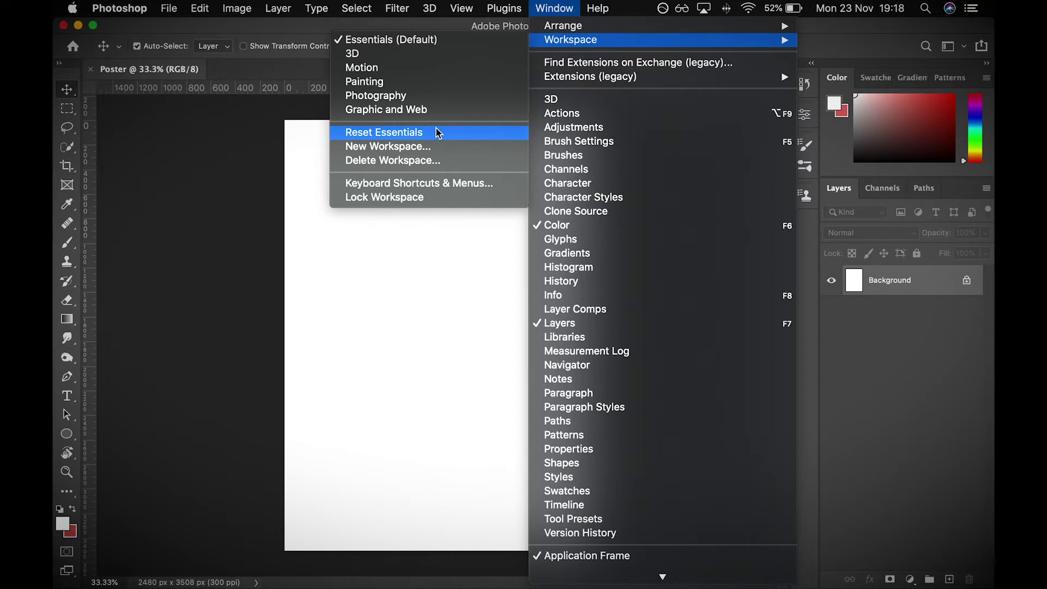
{"action": "left_click", "coordinate": [410, 313]}
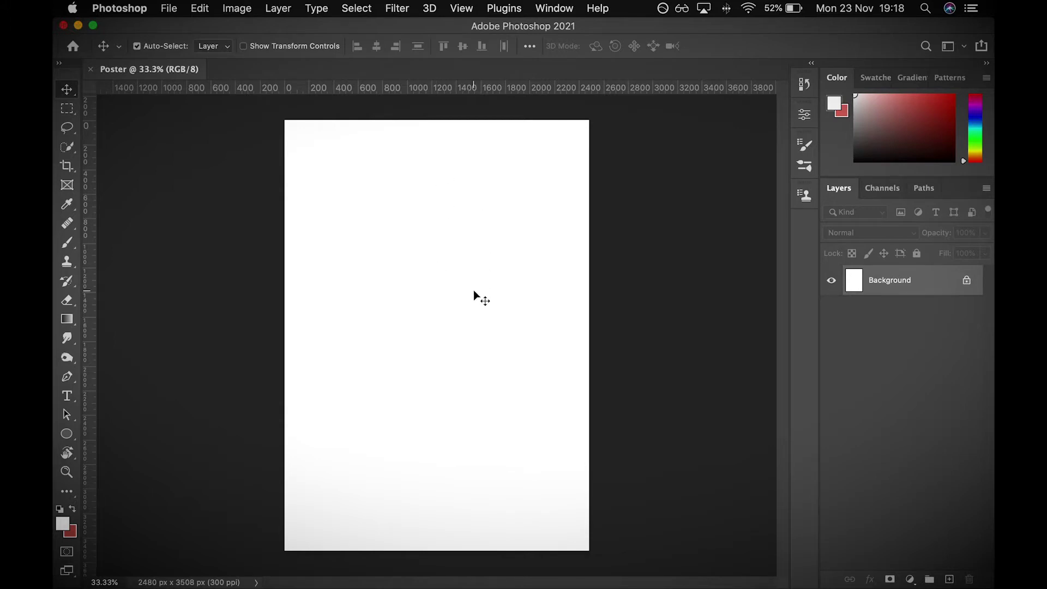
Add a Solid Color fill layer above the background, try ff0000 as its color and shift the hue to green
{"action": "left_click", "coordinate": [288, 8]}
{"action": "mouse_move", "coordinate": [329, 195]}
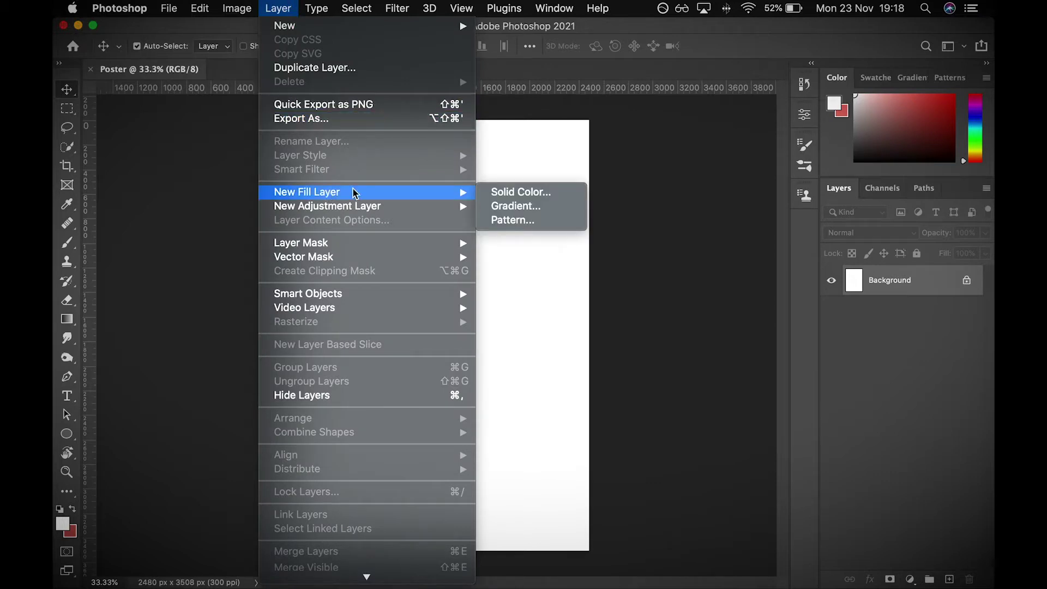
{"action": "left_click", "coordinate": [524, 192]}
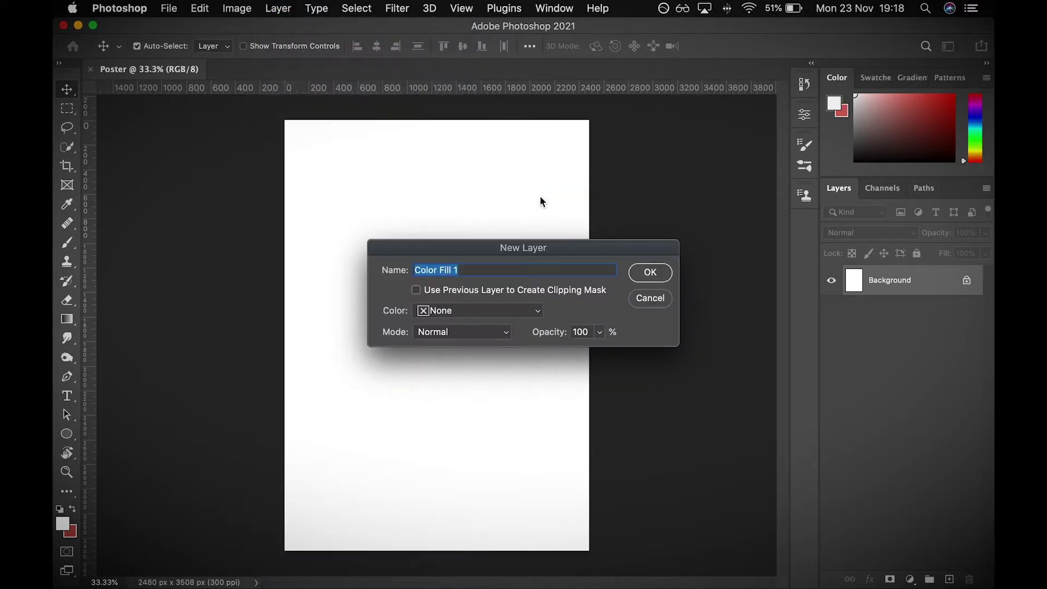
{"action": "left_click", "coordinate": [650, 272]}
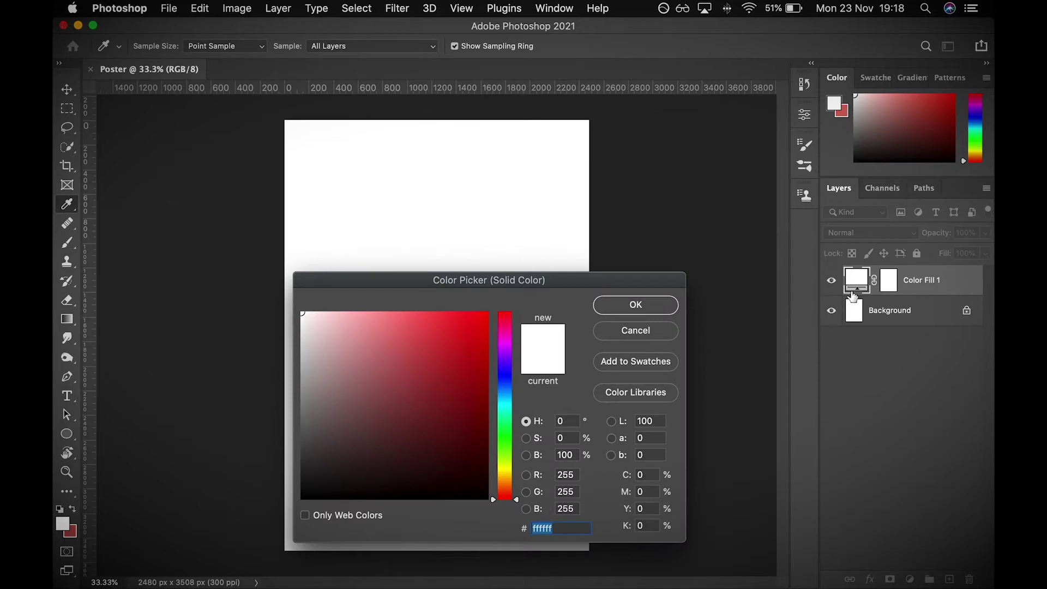
{"action": "left_click_drag", "start_coordinate": [429, 380], "coordinate": [501, 287]}
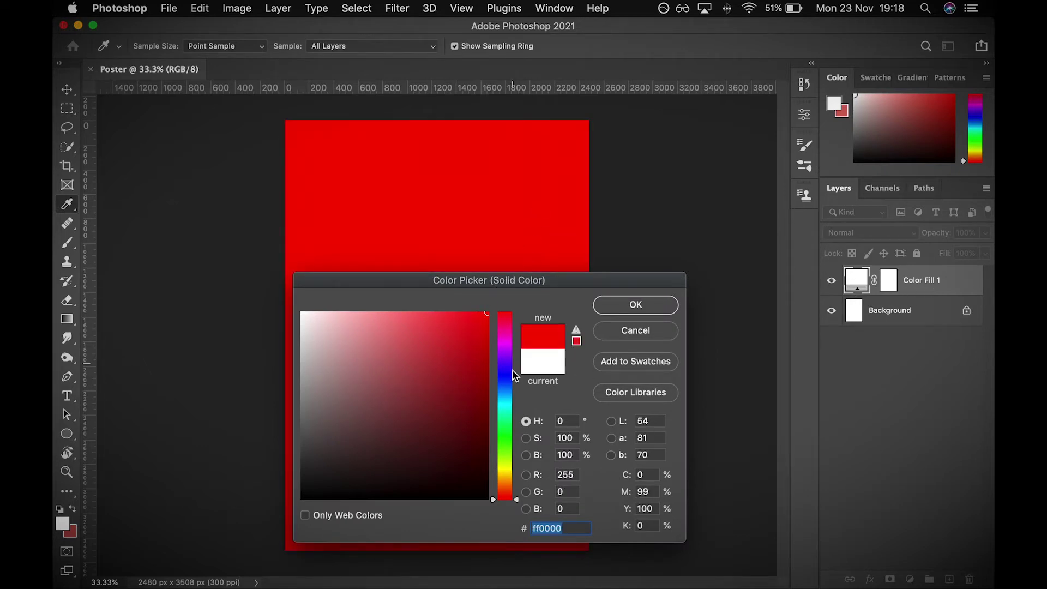
{"action": "left_click", "coordinate": [505, 435]}
{"action": "left_click_drag", "start_coordinate": [487, 313], "coordinate": [455, 288]}
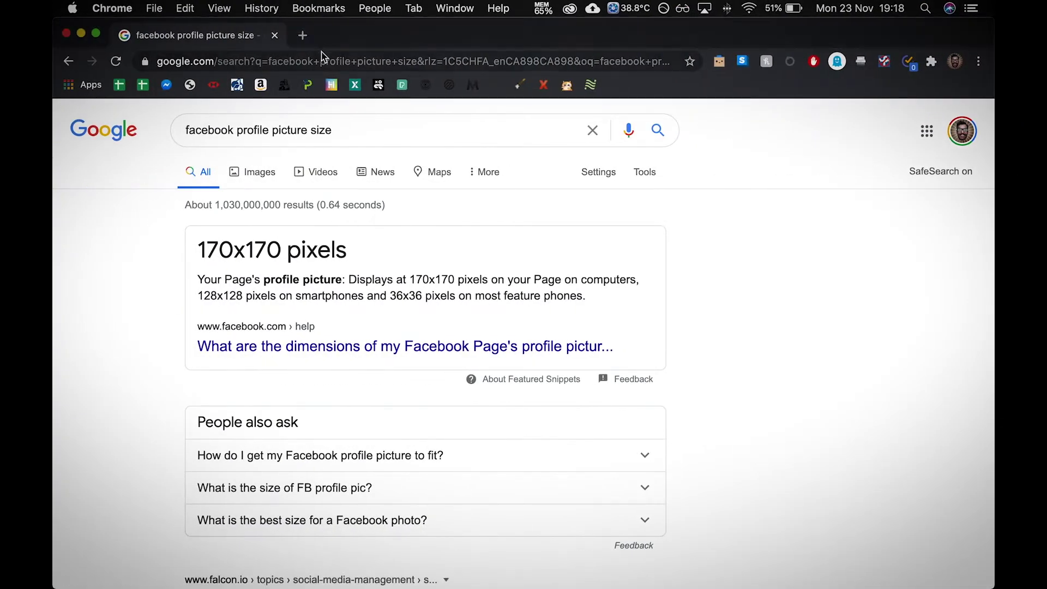
Switch to Chrome and search the web for "adobe kuler"
{"action": "left_click", "coordinate": [320, 57]}
{"action": "type", "text": "adobe"}
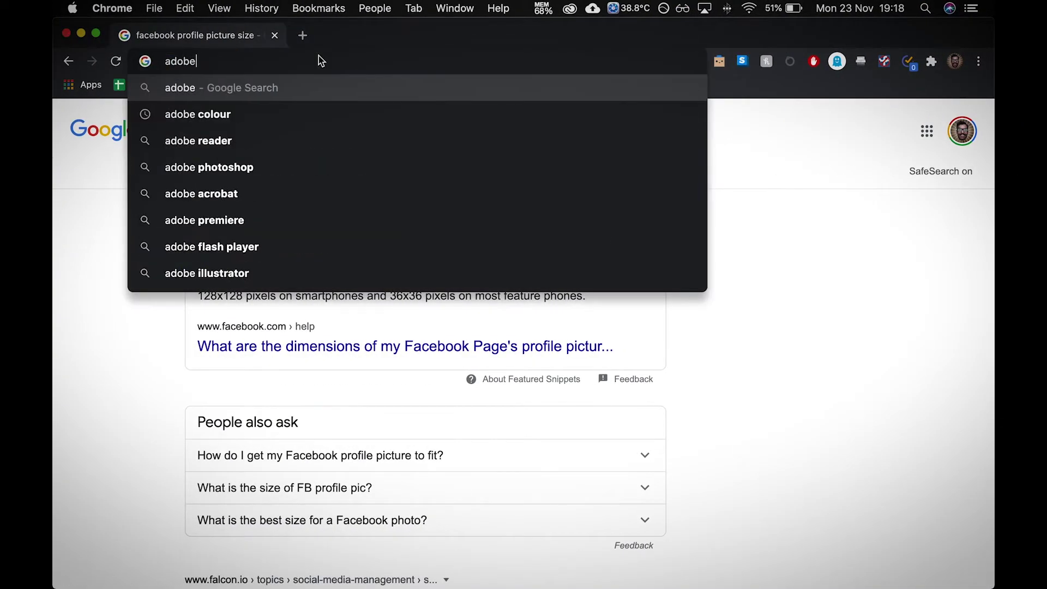
{"action": "type", "text": " kuler"}
{"action": "key", "text": "Return"}
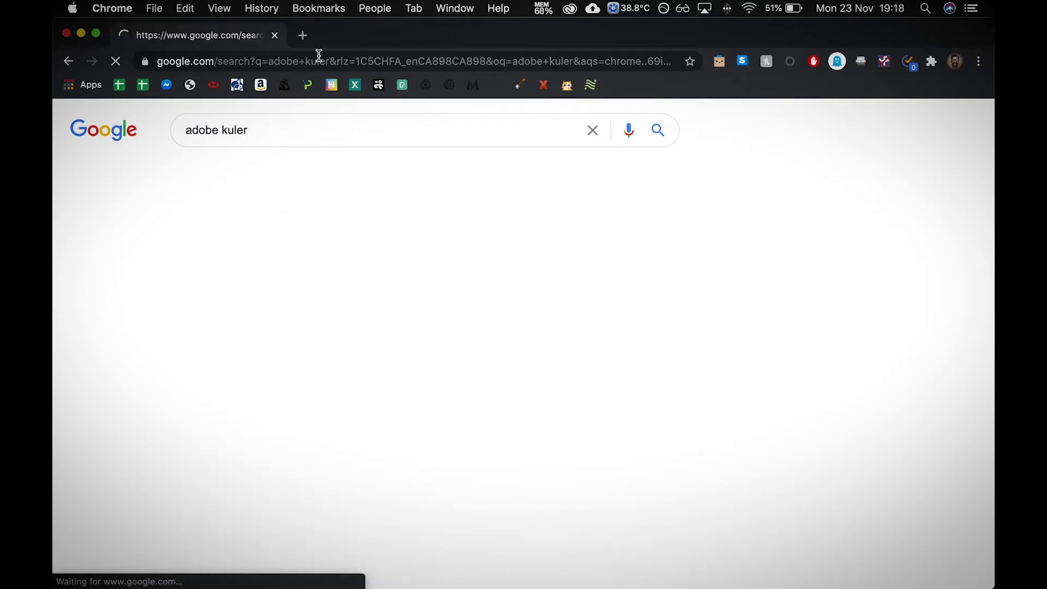
Open the Adobe Color wheel from the search results and set the color harmony rule to Triad
{"action": "left_click", "coordinate": [334, 255]}
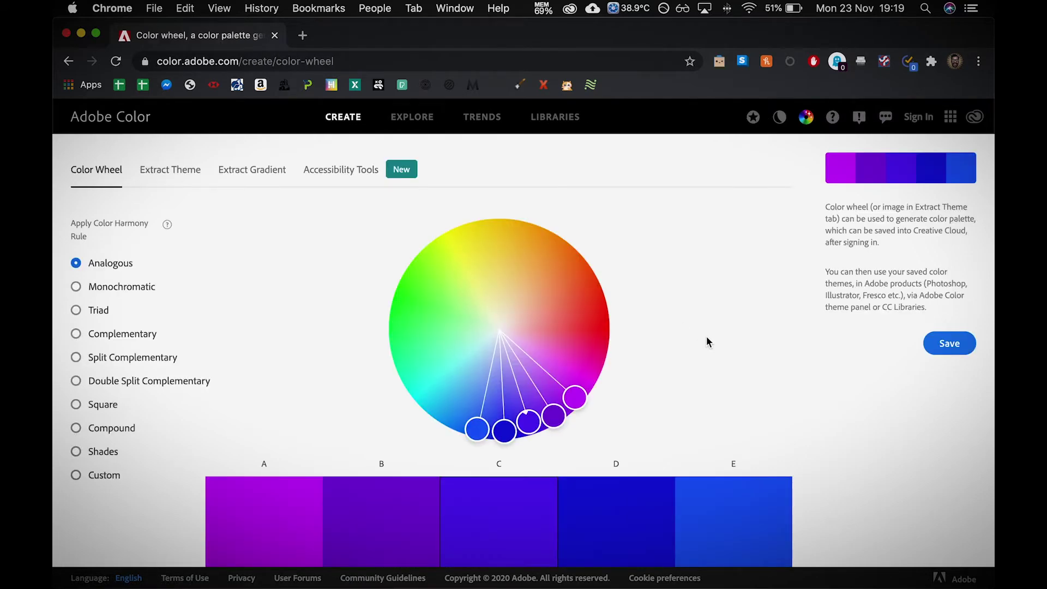
{"action": "scroll", "coordinate": [706, 342], "scroll_direction": "down", "scroll_amount": 3}
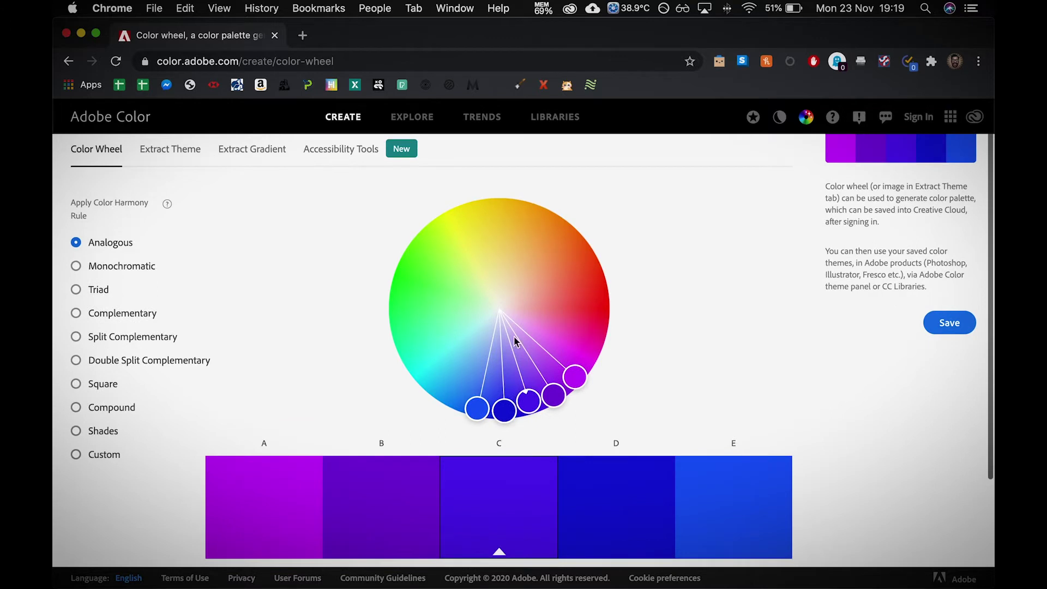
{"action": "left_click", "coordinate": [108, 289]}
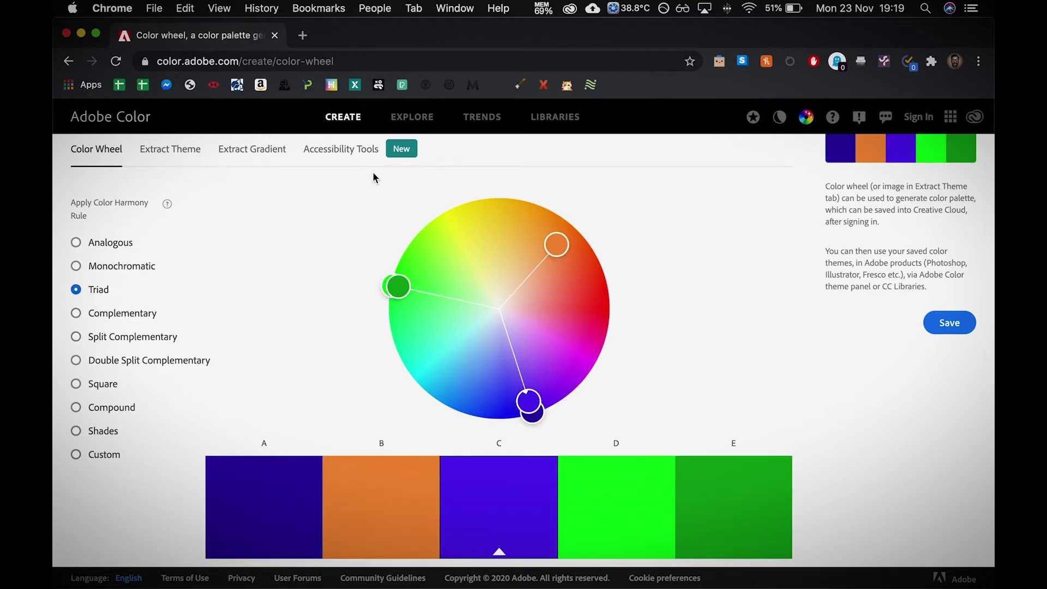
Browse the ready-made color themes in Adobe Color's Explore section
{"action": "left_click", "coordinate": [410, 118]}
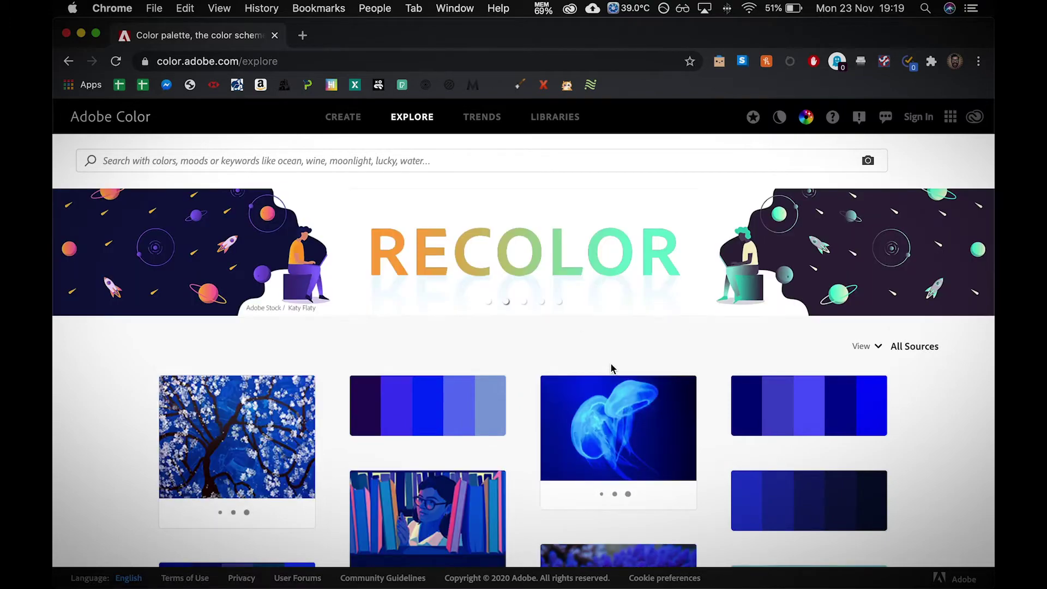
{"action": "scroll", "coordinate": [610, 364], "scroll_direction": "down", "scroll_amount": 5}
{"action": "scroll", "coordinate": [612, 370], "scroll_direction": "down", "scroll_amount": 15}
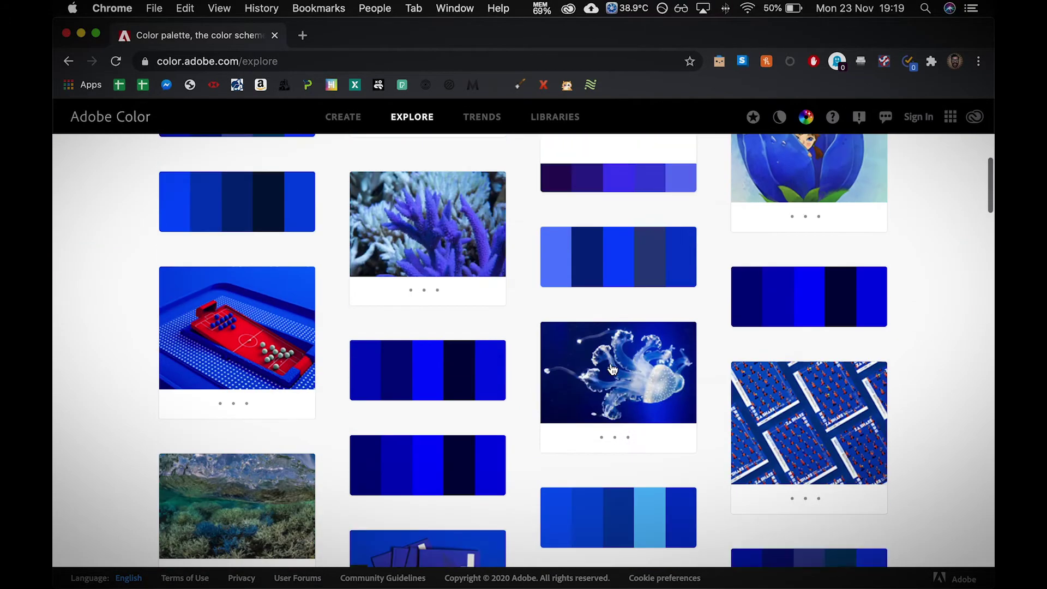
{"action": "scroll", "coordinate": [612, 370], "scroll_direction": "down", "scroll_amount": 15}
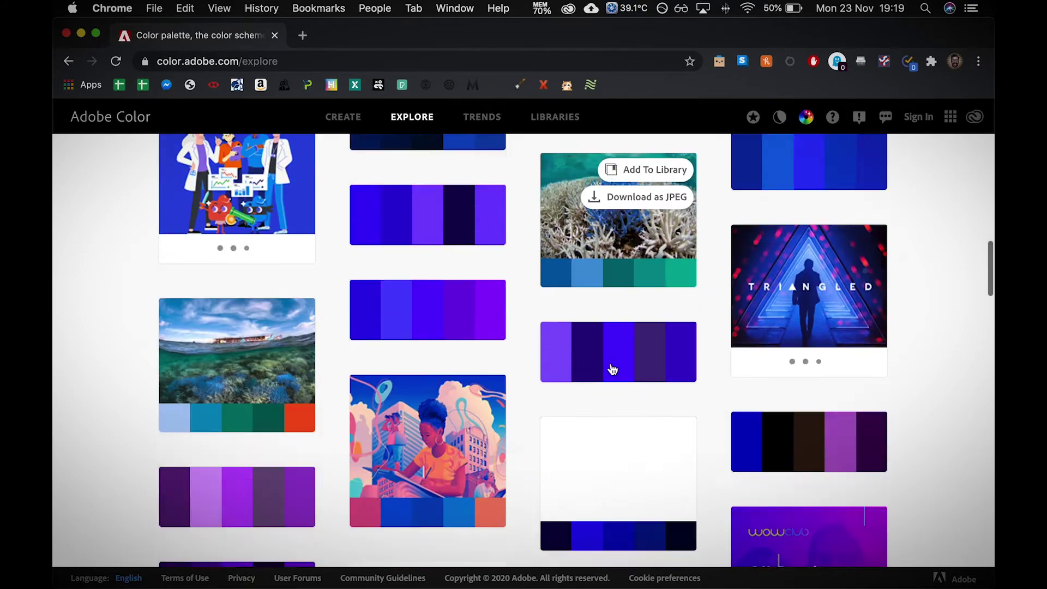
{"action": "scroll", "coordinate": [612, 370], "scroll_direction": "down", "scroll_amount": 10}
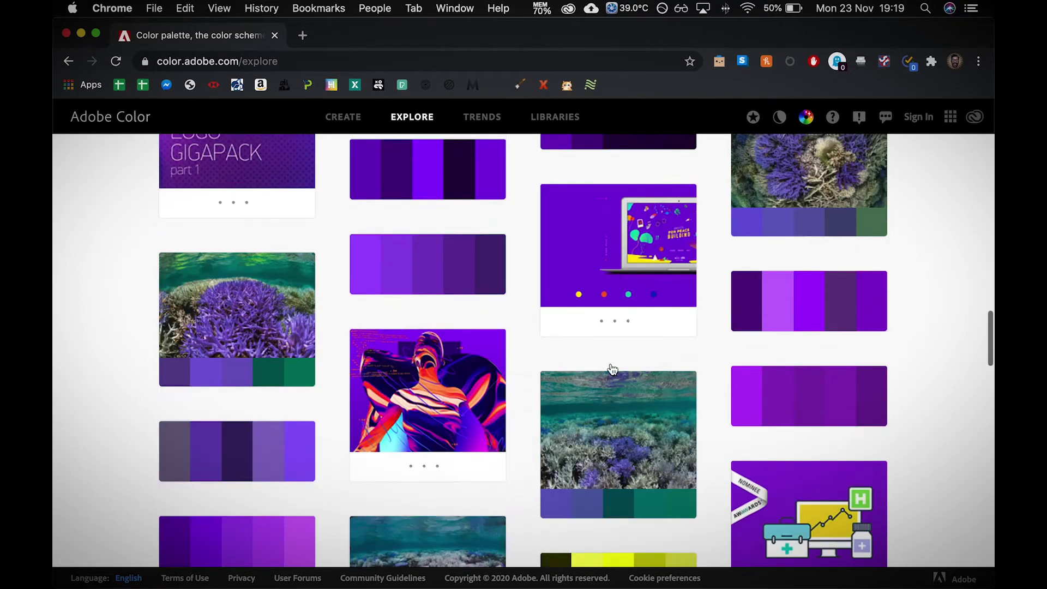
{"action": "scroll", "coordinate": [612, 370], "scroll_direction": "up", "scroll_amount": 20}
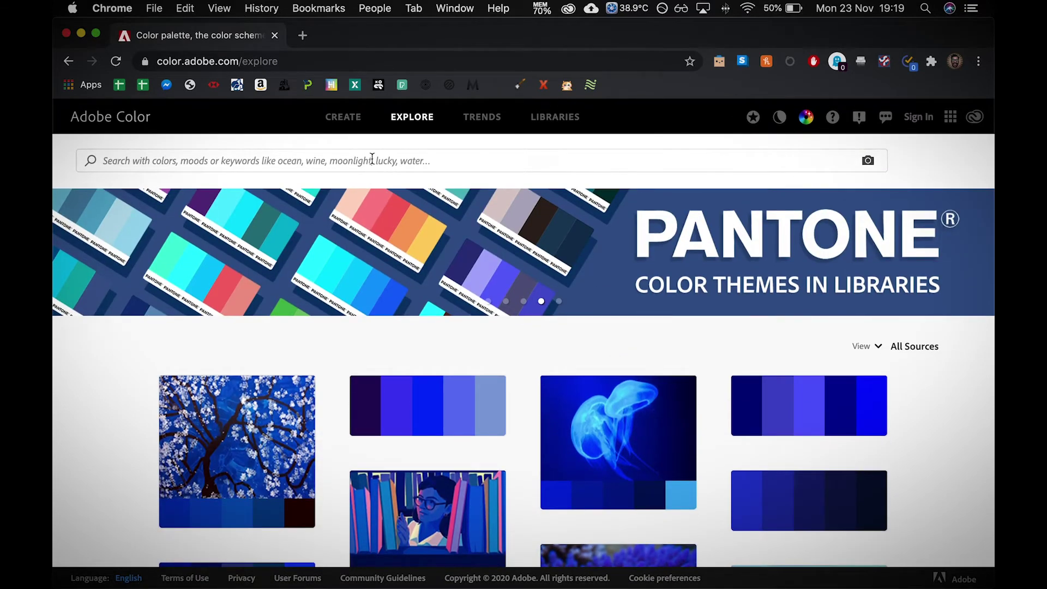
Search the Adobe Color themes for "water" and open the "Sunshine over glacier" theme
{"action": "left_click", "coordinate": [370, 159]}
{"action": "type", "text": "water"}
{"action": "key", "text": "Return"}
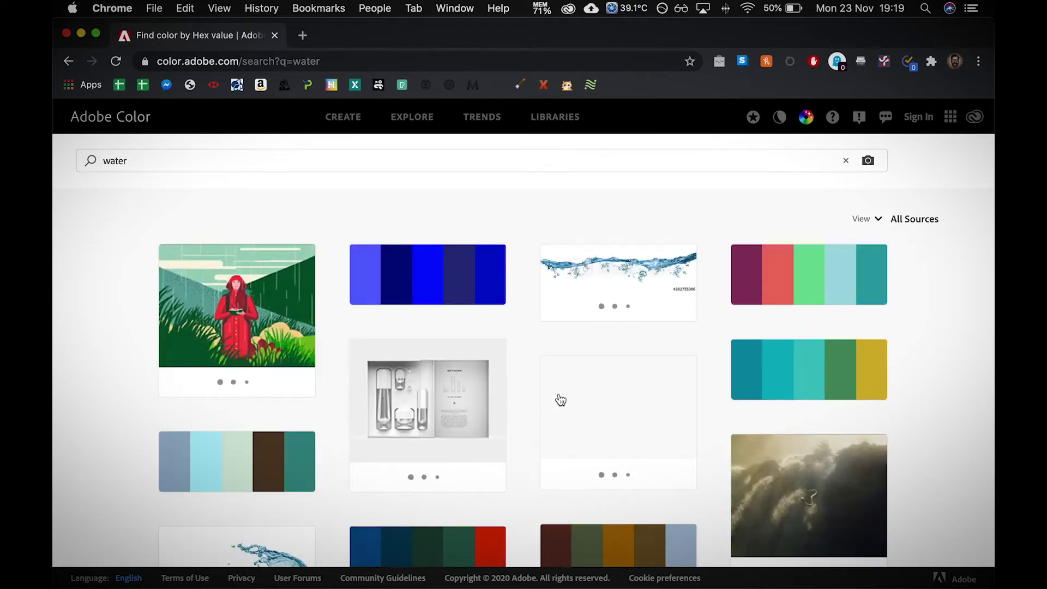
{"action": "scroll", "coordinate": [576, 469], "scroll_direction": "down", "scroll_amount": 2}
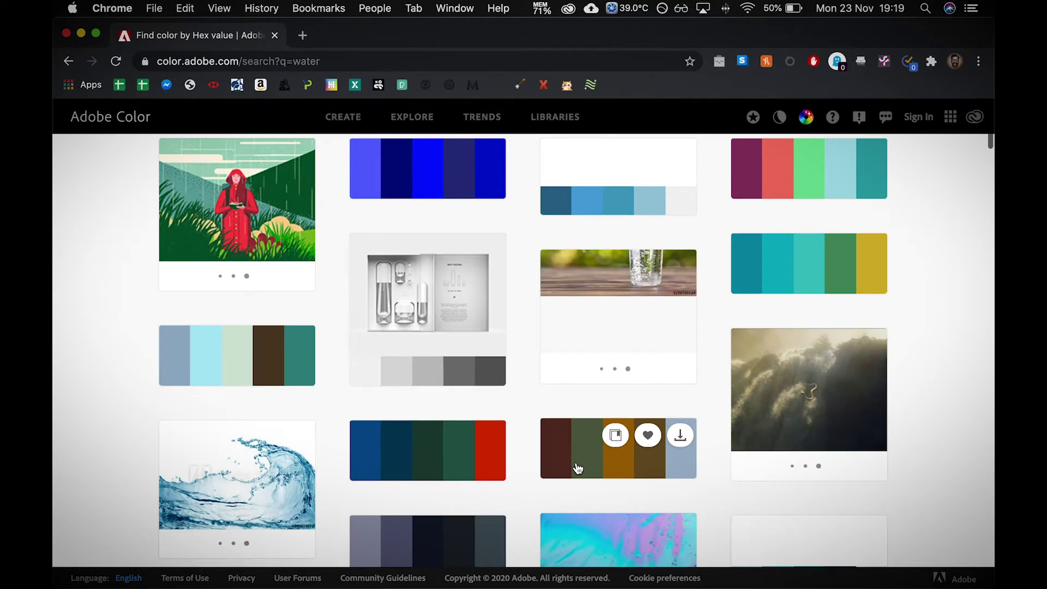
{"action": "scroll", "coordinate": [579, 468], "scroll_direction": "down", "scroll_amount": 1}
{"action": "scroll", "coordinate": [578, 469], "scroll_direction": "down", "scroll_amount": 2}
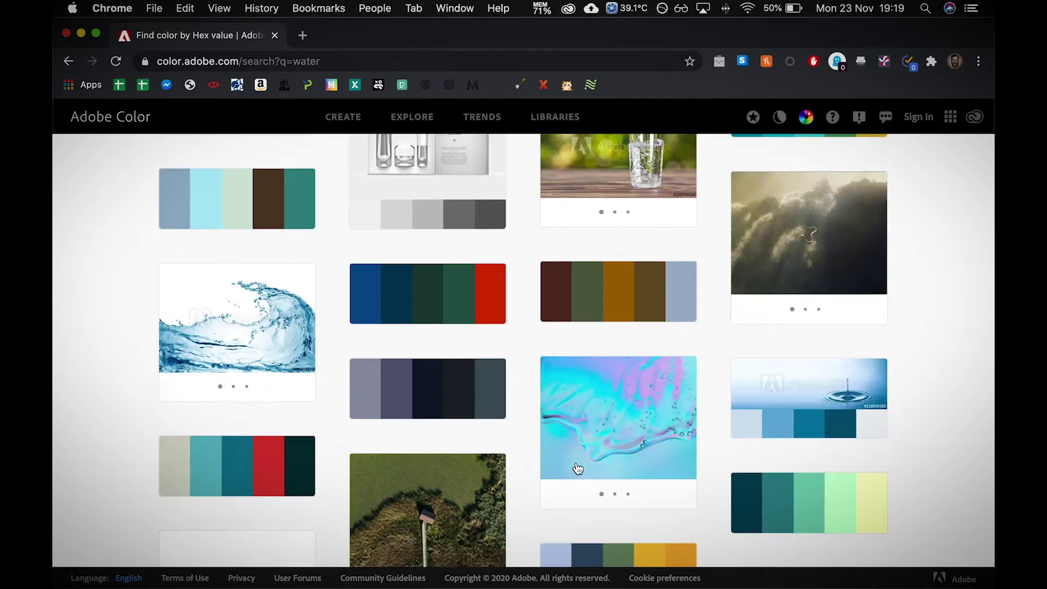
{"action": "left_click", "coordinate": [779, 515]}
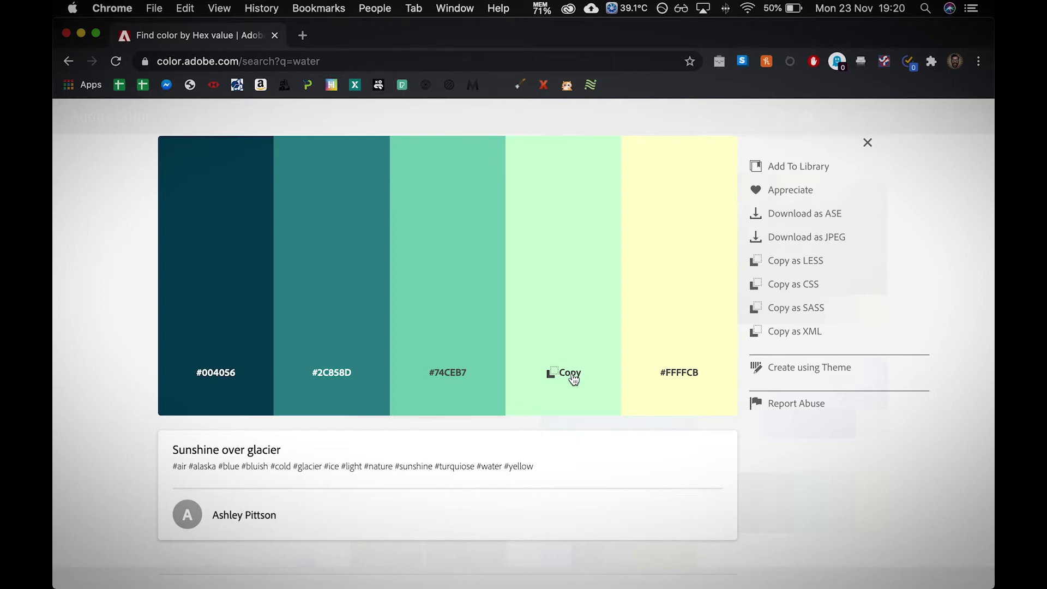
Switch to Photoshop and apply the theme's light green C9FFD5 as the color of the Solid Color fill layer
{"action": "key", "text": "super+Tab"}
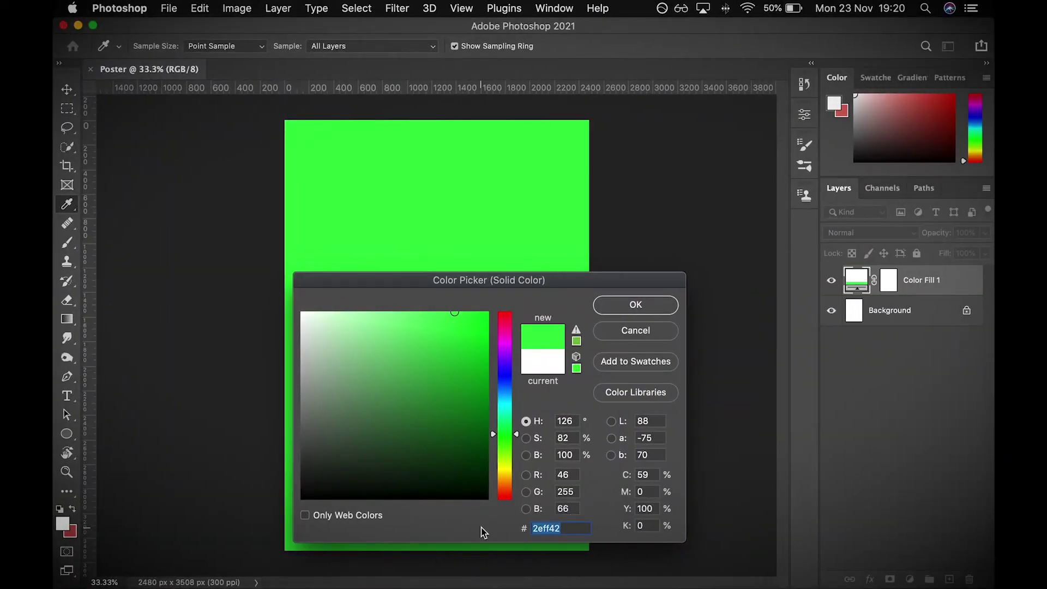
{"action": "type", "text": "C9FFD5"}
{"action": "key", "text": "super+Tab"}
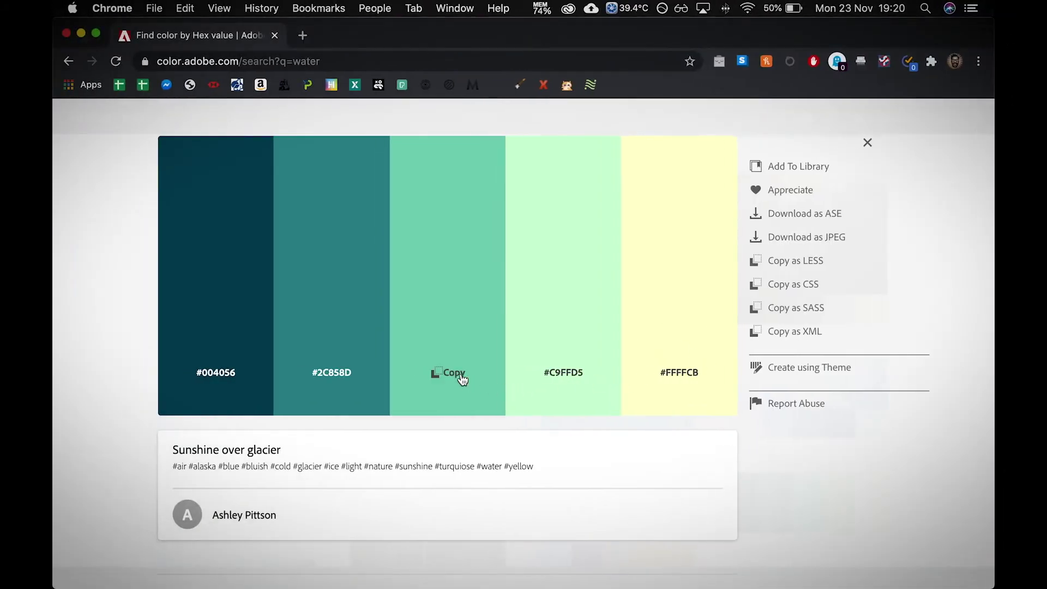
{"action": "left_click", "coordinate": [442, 373]}
{"action": "key", "text": "super+Tab"}
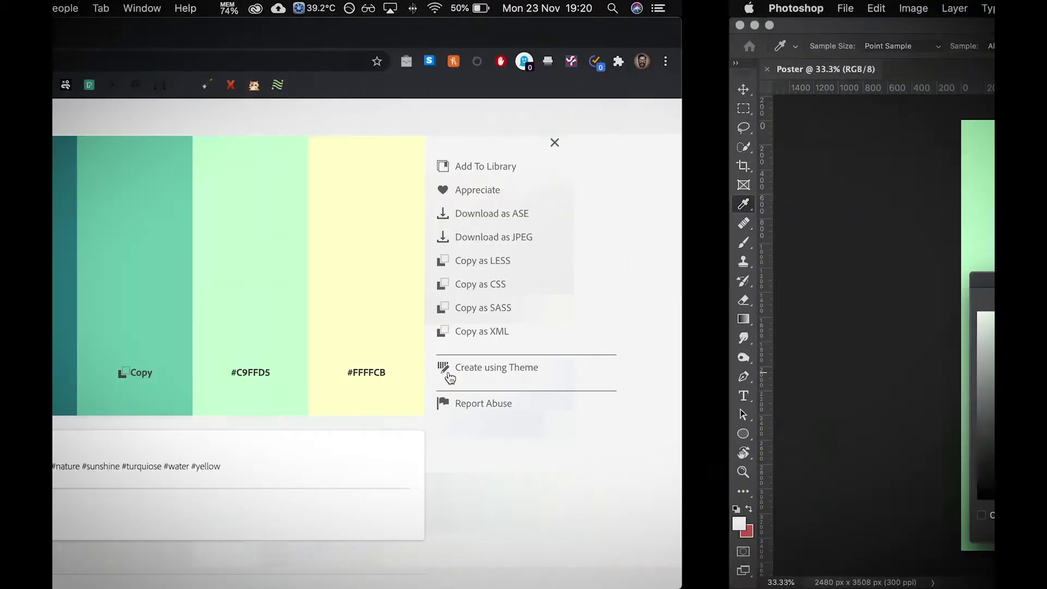
{"action": "left_click", "coordinate": [650, 305]}
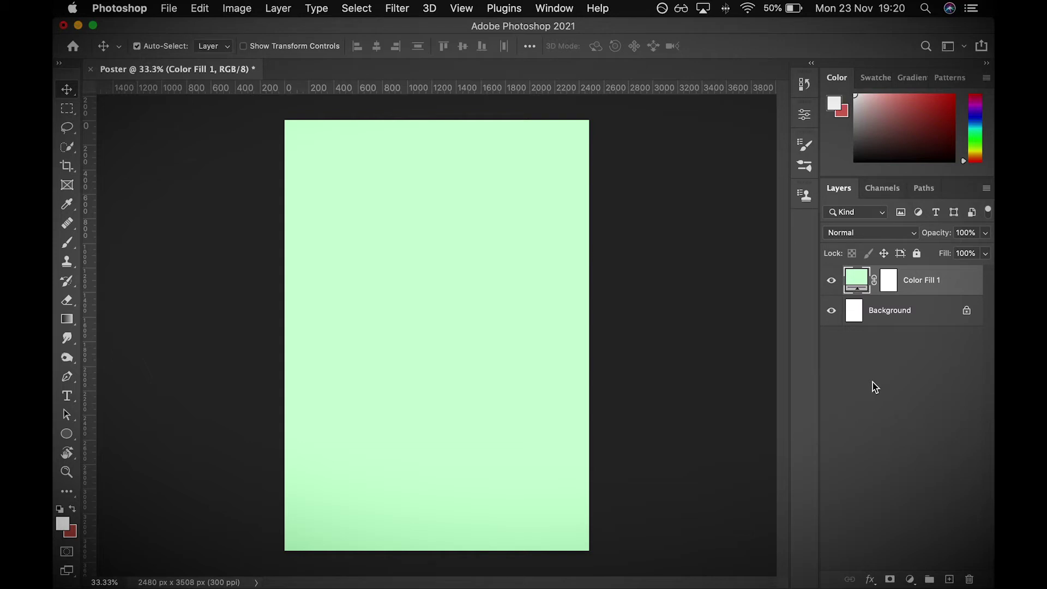
Compare the poster with the Color Fill 1 layer hidden and shown, and check the Background layer before reselecting Color Fill 1
{"action": "left_click", "coordinate": [831, 281]}
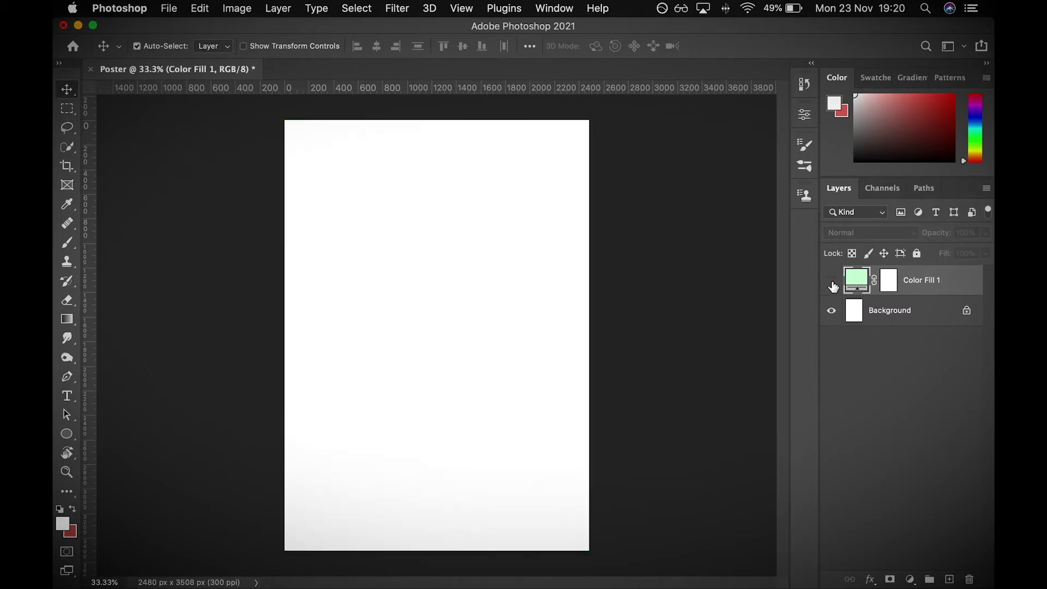
{"action": "left_click", "coordinate": [832, 282]}
{"action": "left_click", "coordinate": [832, 281]}
{"action": "left_click", "coordinate": [831, 281]}
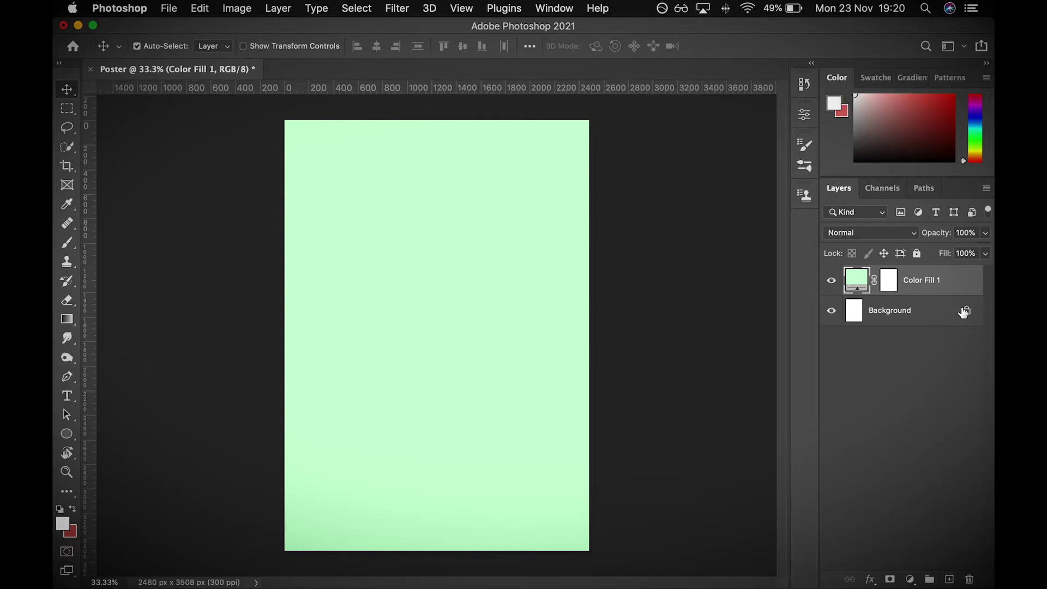
{"action": "left_click", "coordinate": [891, 388]}
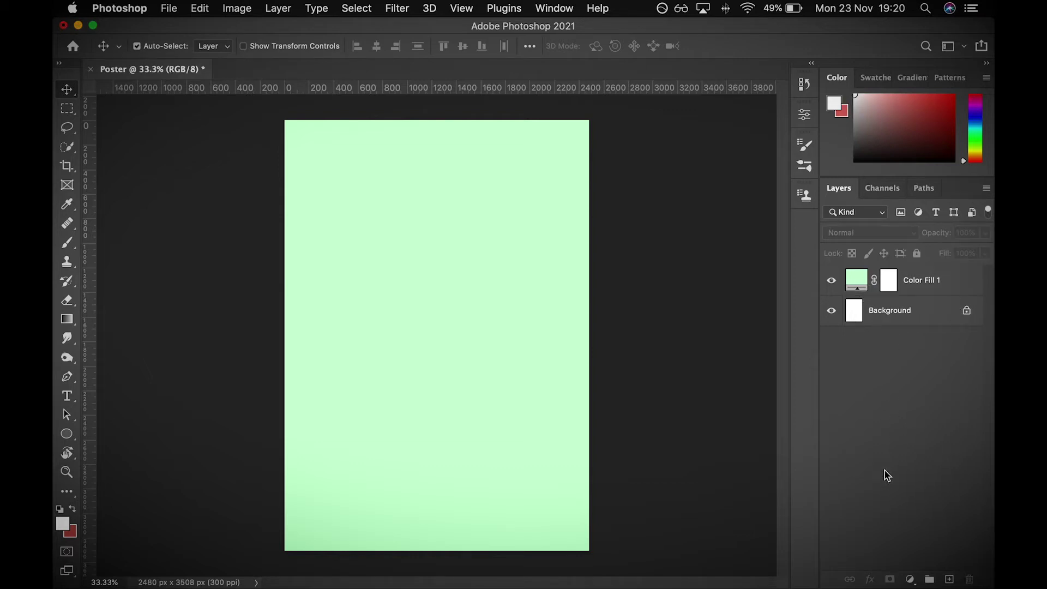
{"action": "left_click", "coordinate": [899, 316]}
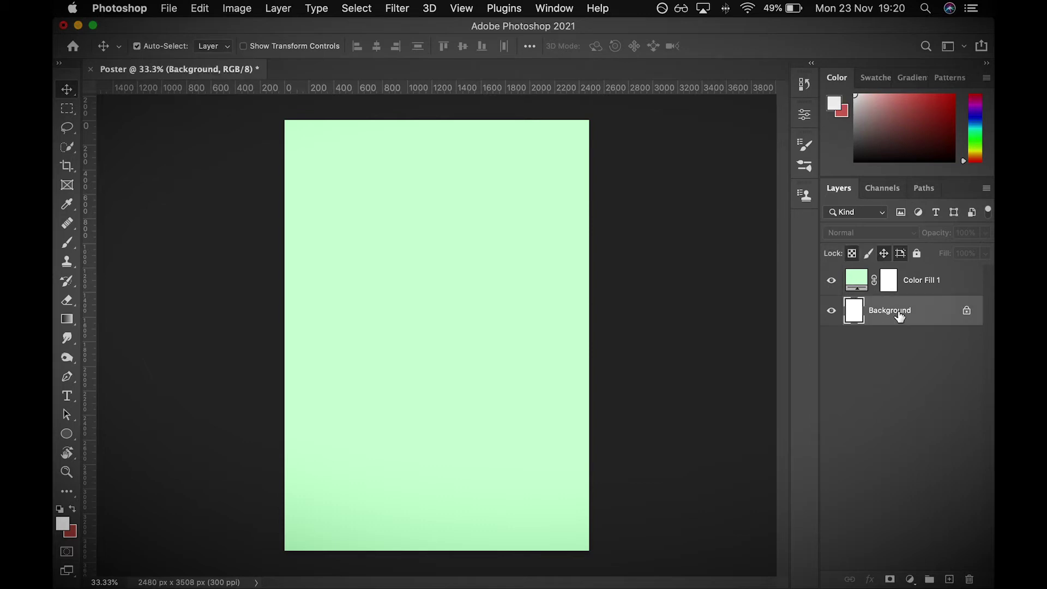
{"action": "left_click", "coordinate": [929, 280]}
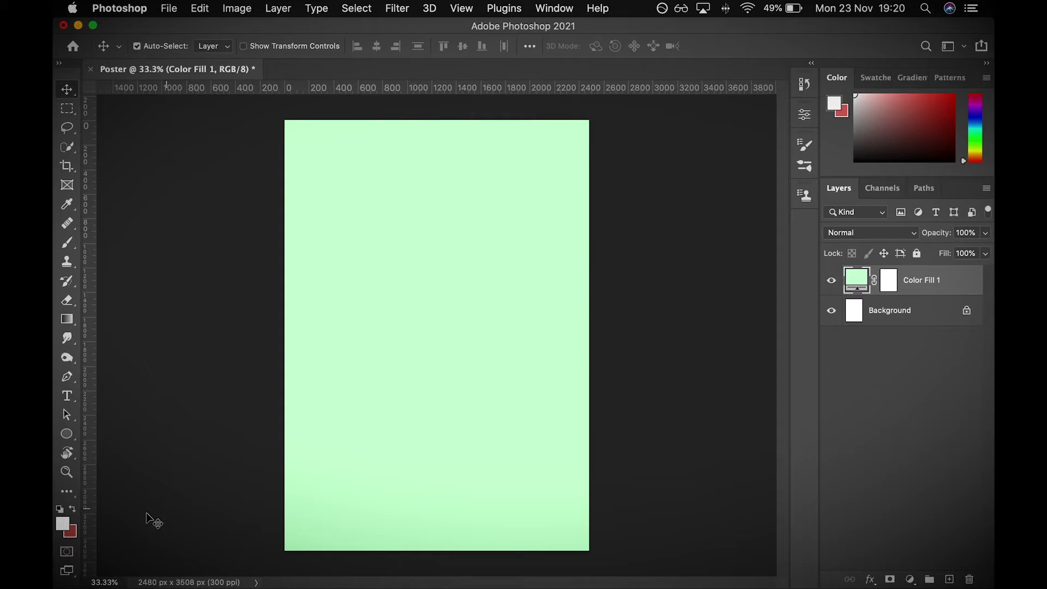
Set the foreground color to the theme's light green C9FFD5 and return to the Move tool
{"action": "left_click", "coordinate": [63, 527]}
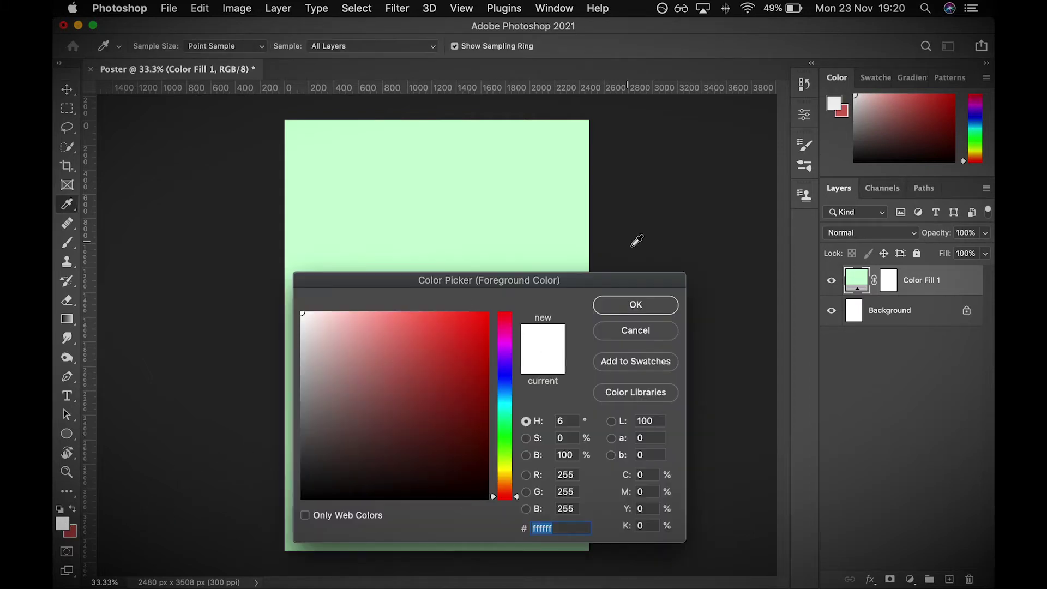
{"action": "left_click", "coordinate": [666, 335]}
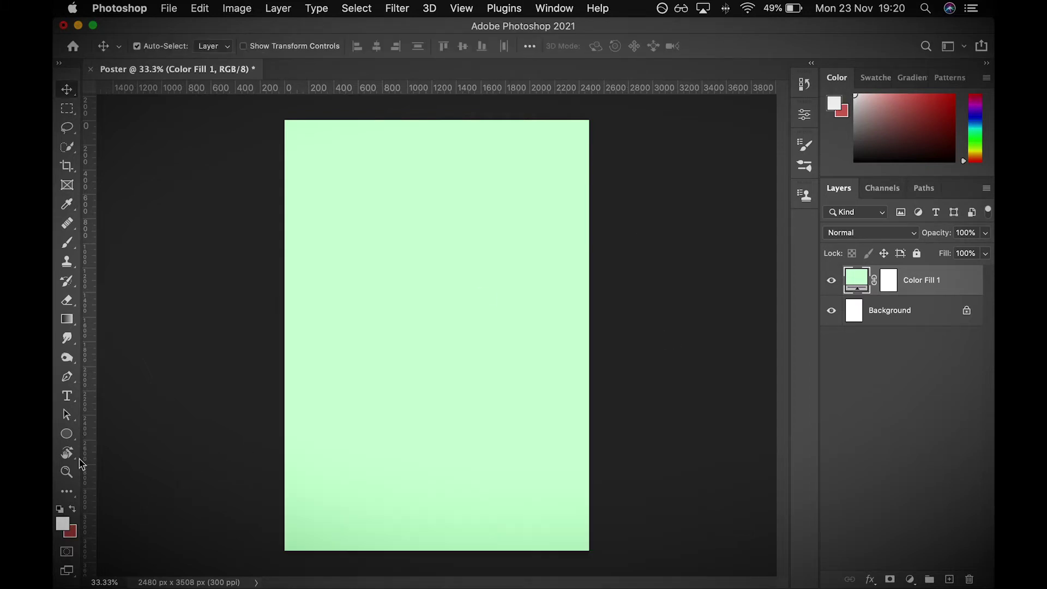
{"action": "left_click", "coordinate": [65, 526]}
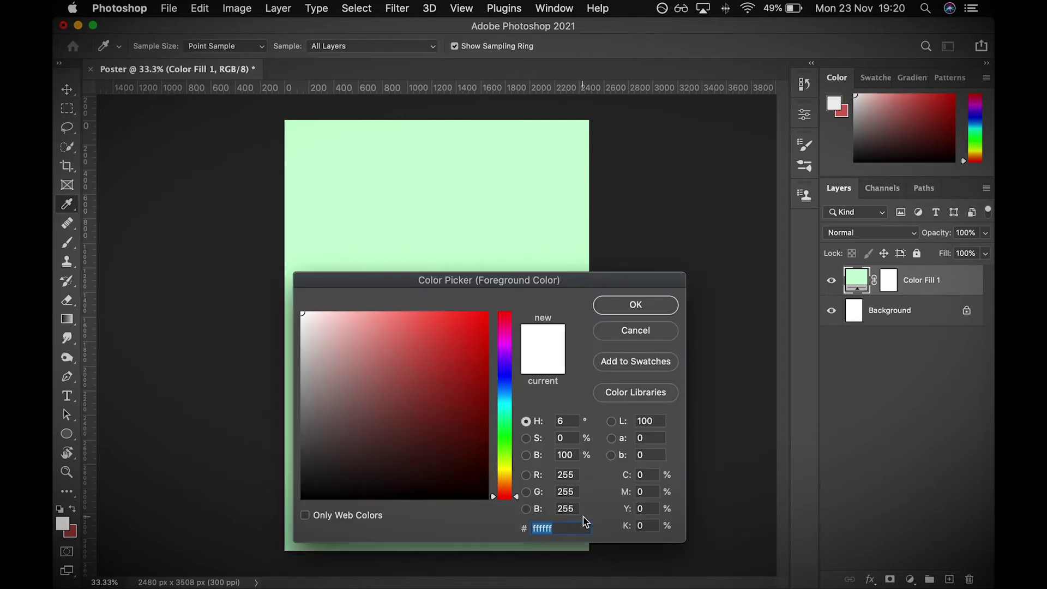
{"action": "key", "text": "super+v"}
{"action": "left_click", "coordinate": [637, 311]}
{"action": "key", "text": "v"}
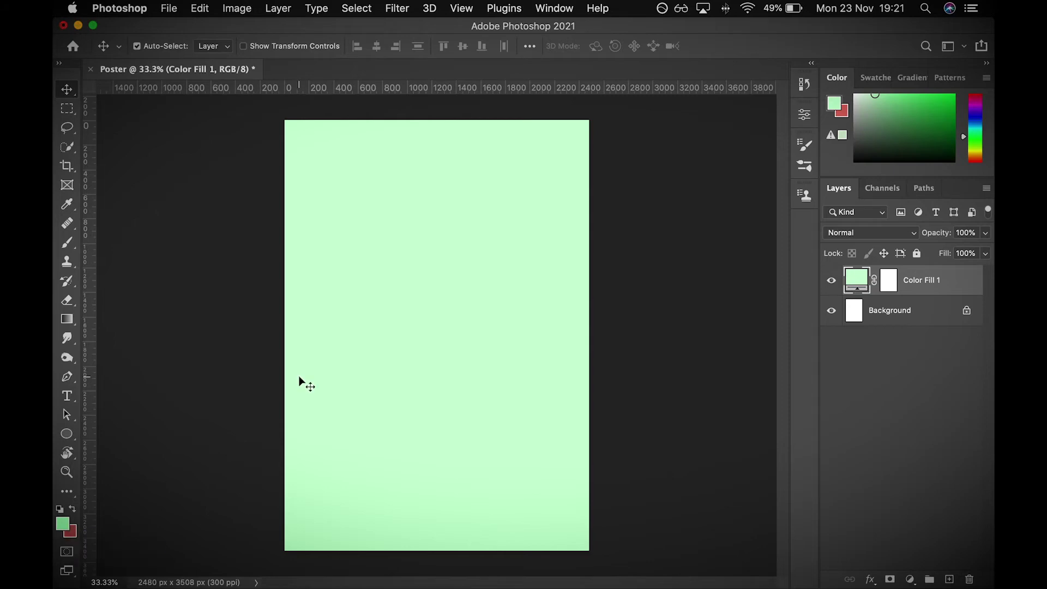
Copy the hex code 74CEB7 from the Adobe Color theme in Chrome and set it as Photoshop's background color
{"action": "key", "text": "ctrl+Left"}
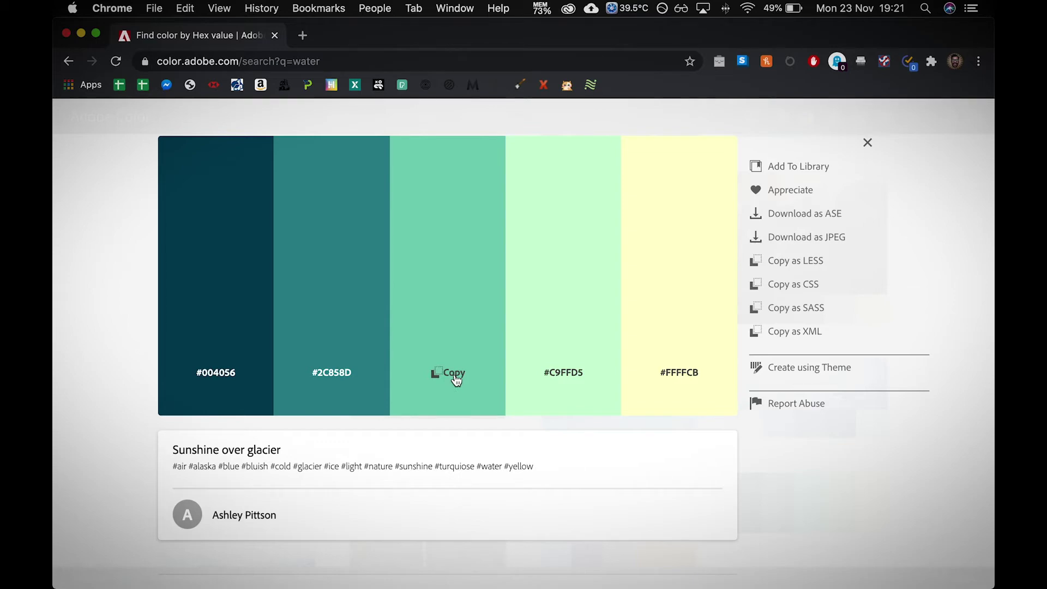
{"action": "key", "text": "ctrl+Right"}
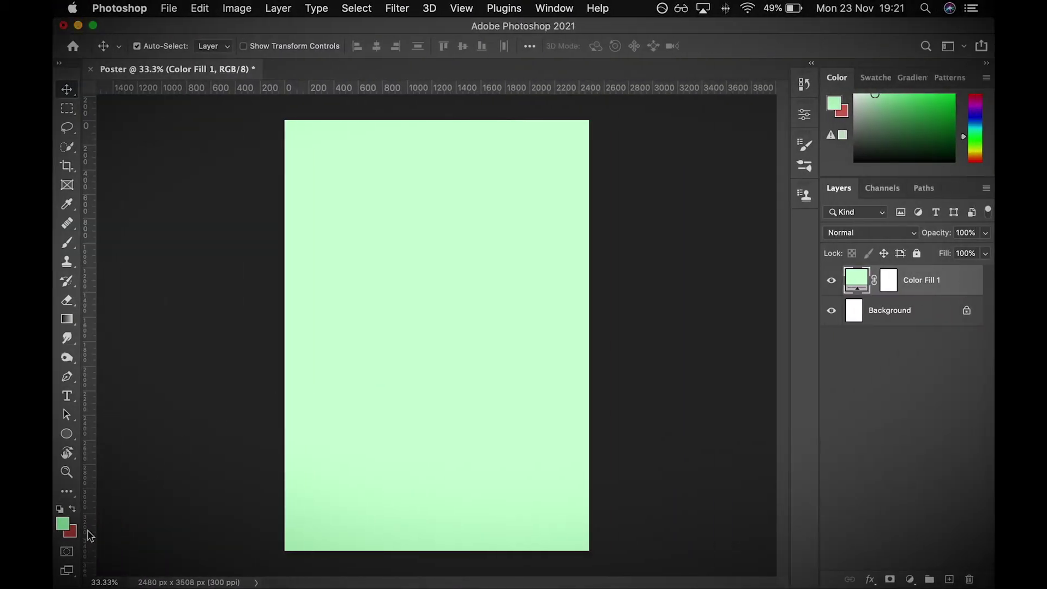
{"action": "left_click", "coordinate": [73, 537]}
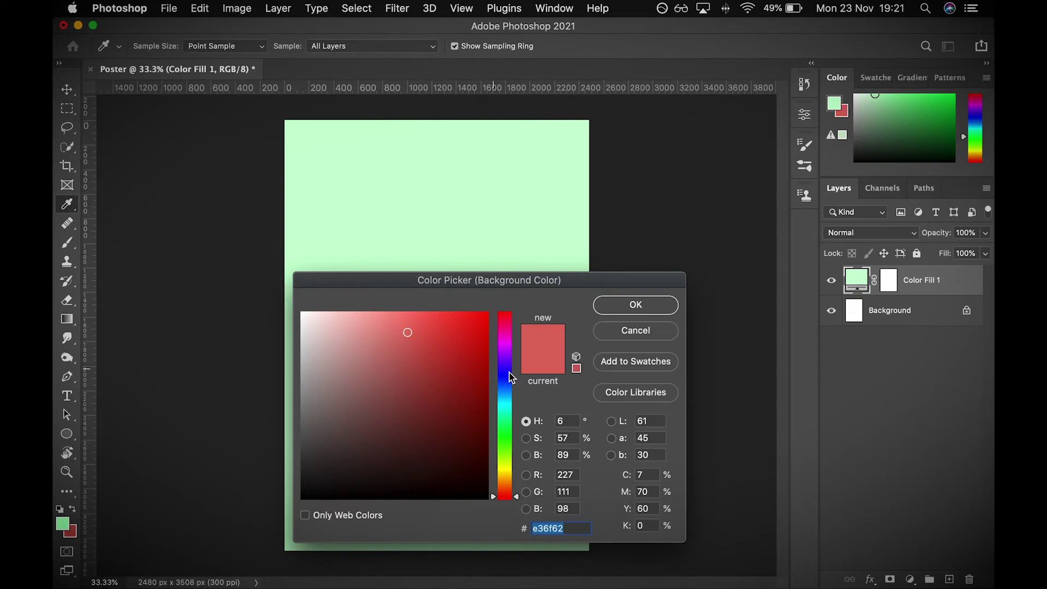
{"action": "left_click", "coordinate": [570, 530]}
{"action": "key", "text": "super+v"}
{"action": "left_click", "coordinate": [660, 306]}
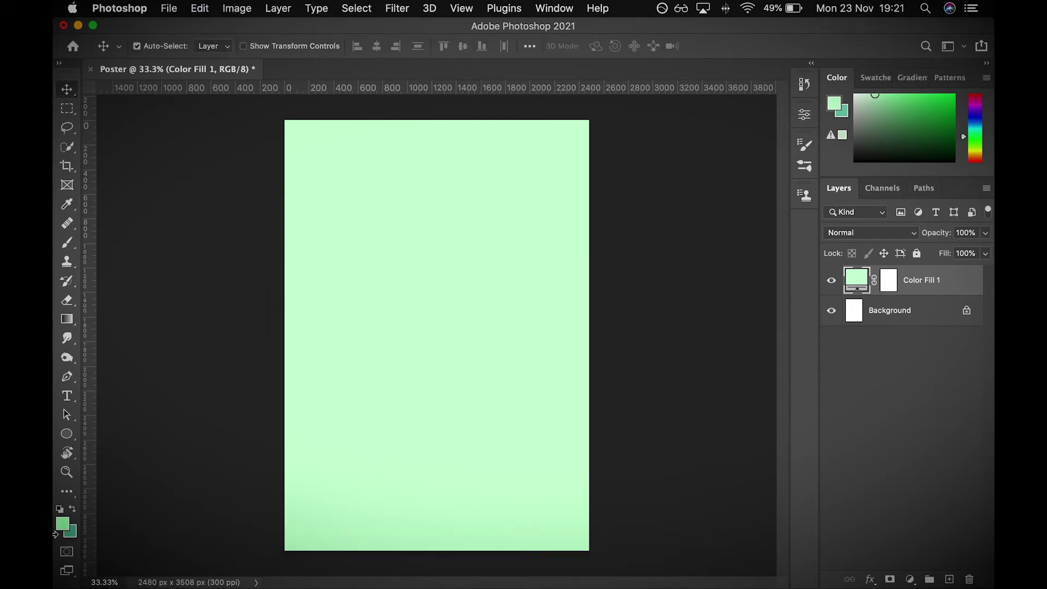
{"action": "key", "text": "ctrl+Left"}
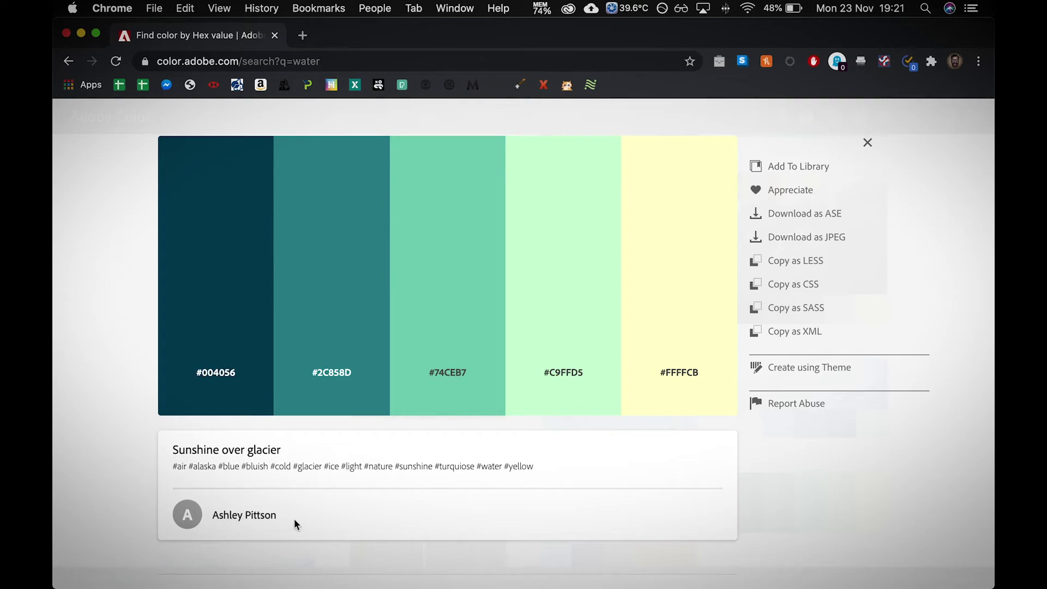
{"action": "key", "text": "ctrl+Right"}
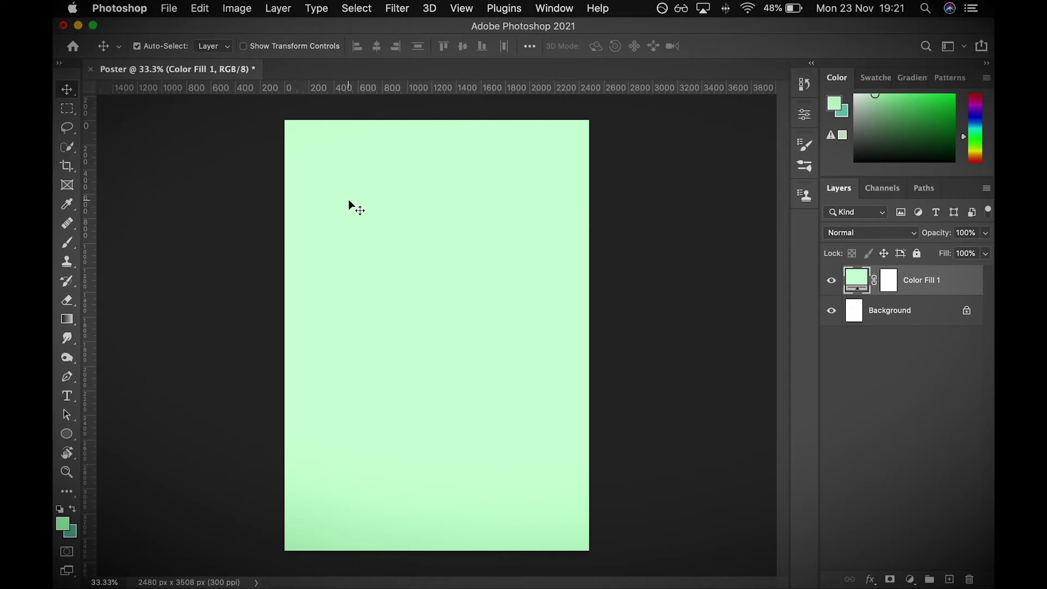
Add a Gradient fill layer above Color Fill 1 using the Basics preset that blends the foreground color into the background color
{"action": "left_click", "coordinate": [288, 7]}
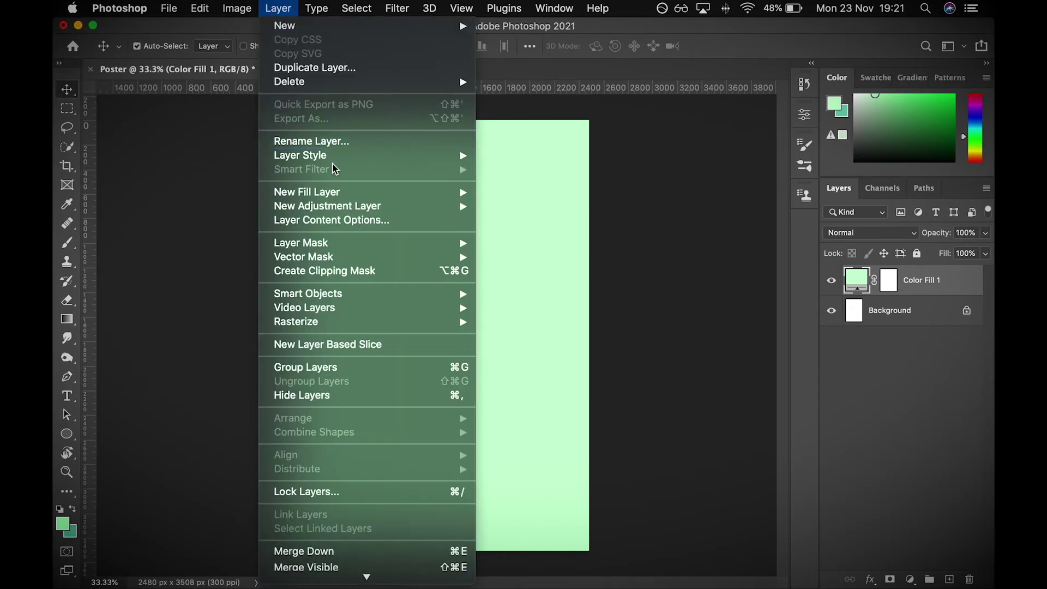
{"action": "mouse_move", "coordinate": [339, 192]}
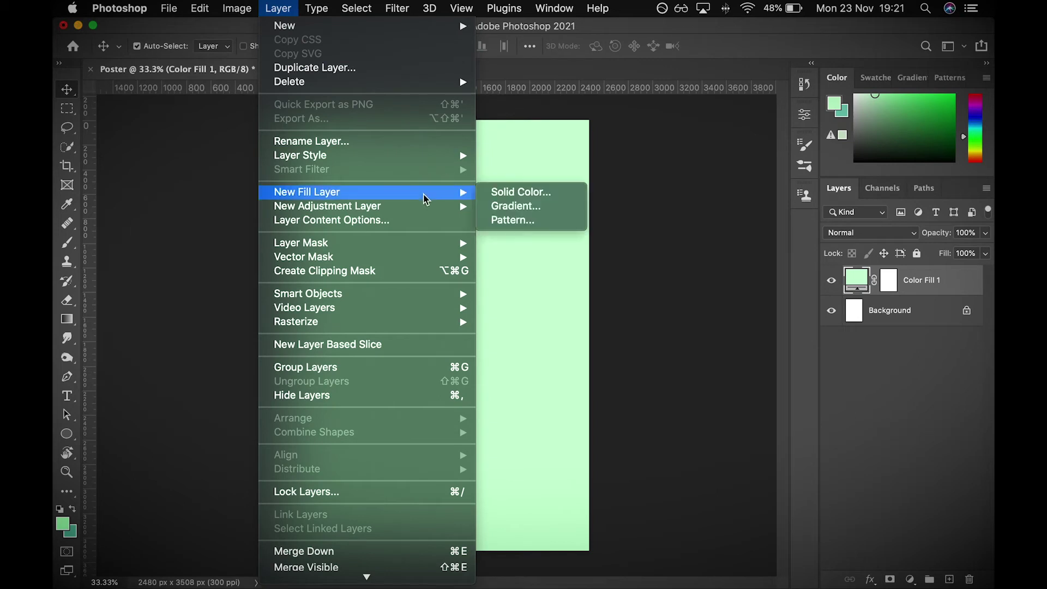
{"action": "left_click", "coordinate": [532, 210]}
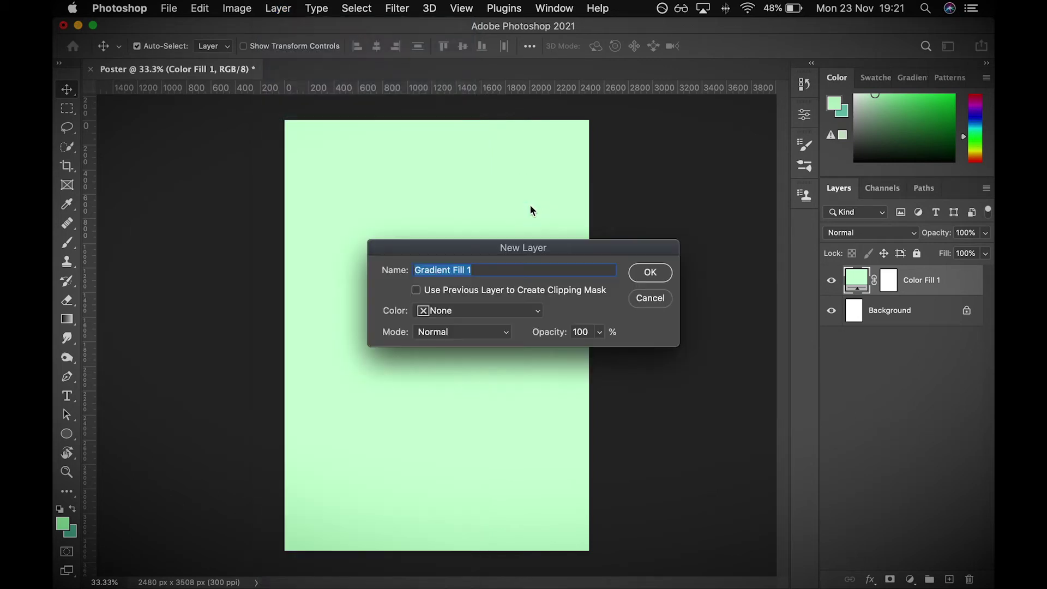
{"action": "left_click", "coordinate": [652, 272]}
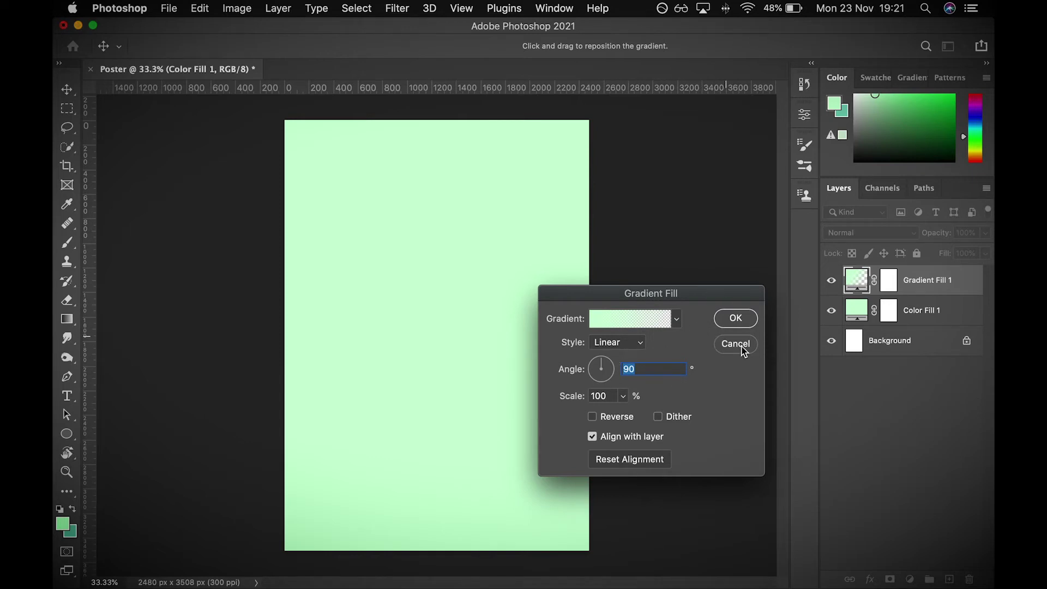
{"action": "left_click", "coordinate": [678, 319]}
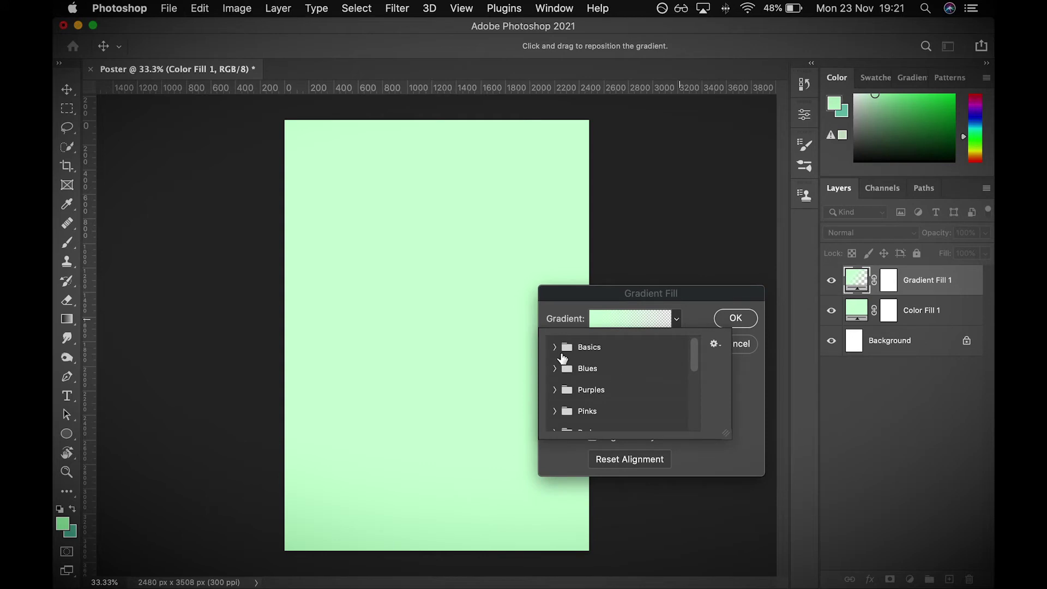
{"action": "left_click", "coordinate": [563, 358]}
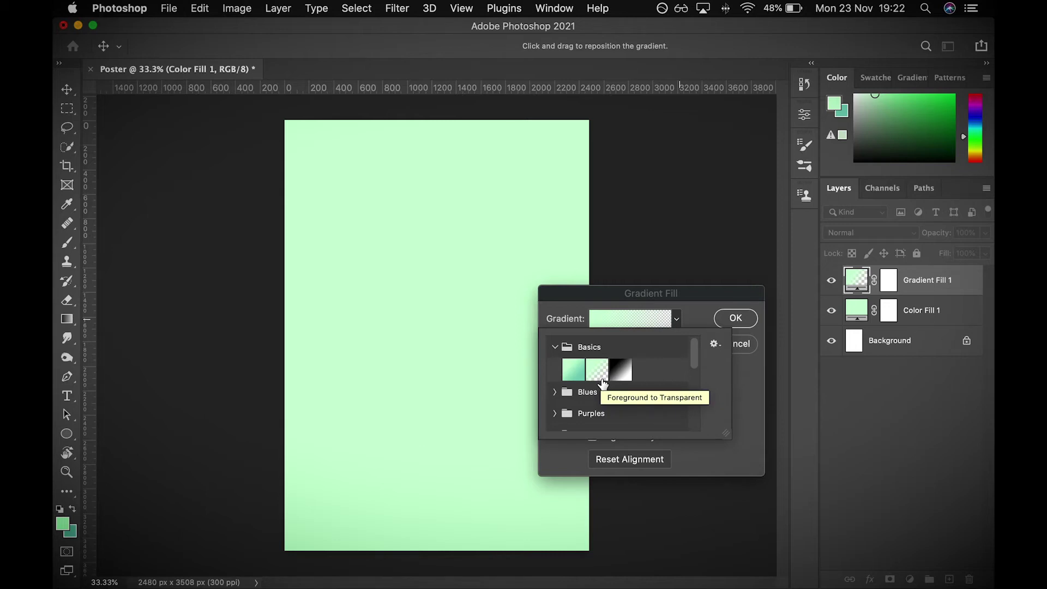
{"action": "left_click", "coordinate": [575, 379]}
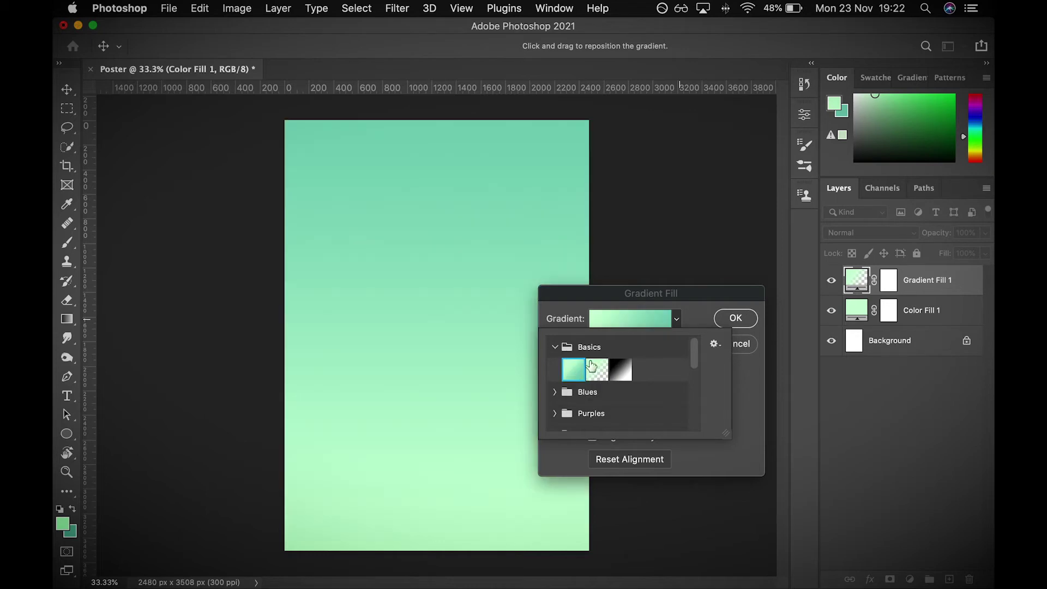
{"action": "left_click", "coordinate": [752, 417]}
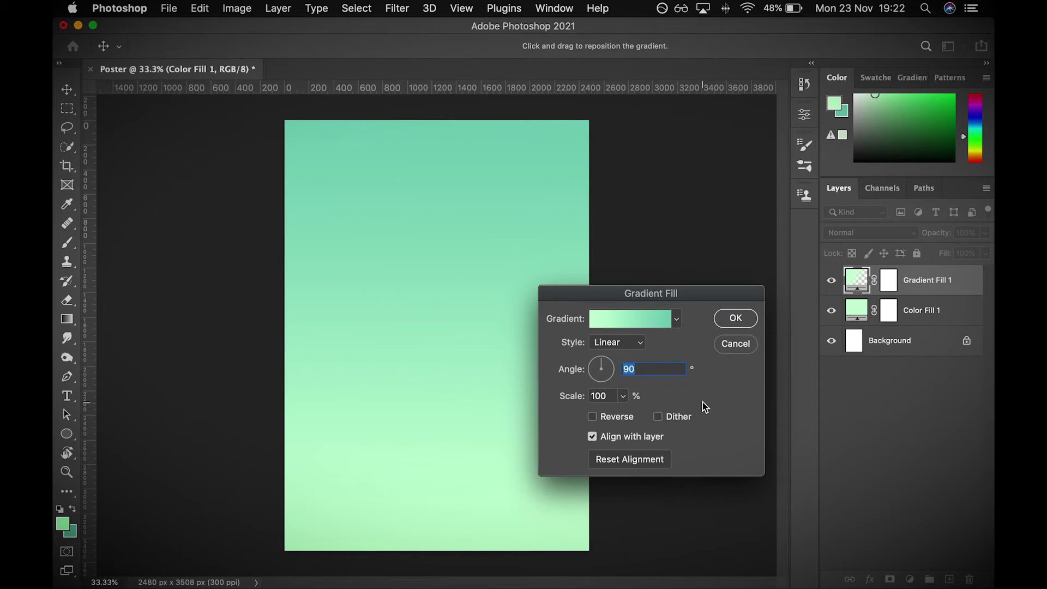
Set the gradient fill's style to Radial, try the Reverse option and turn it off again
{"action": "left_click", "coordinate": [638, 343]}
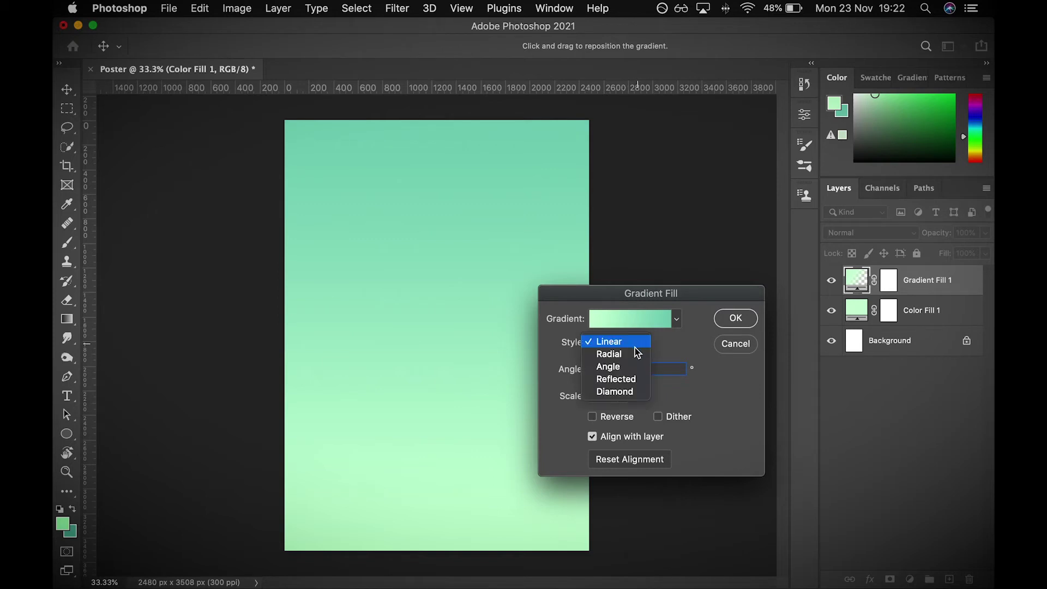
{"action": "left_click", "coordinate": [621, 354]}
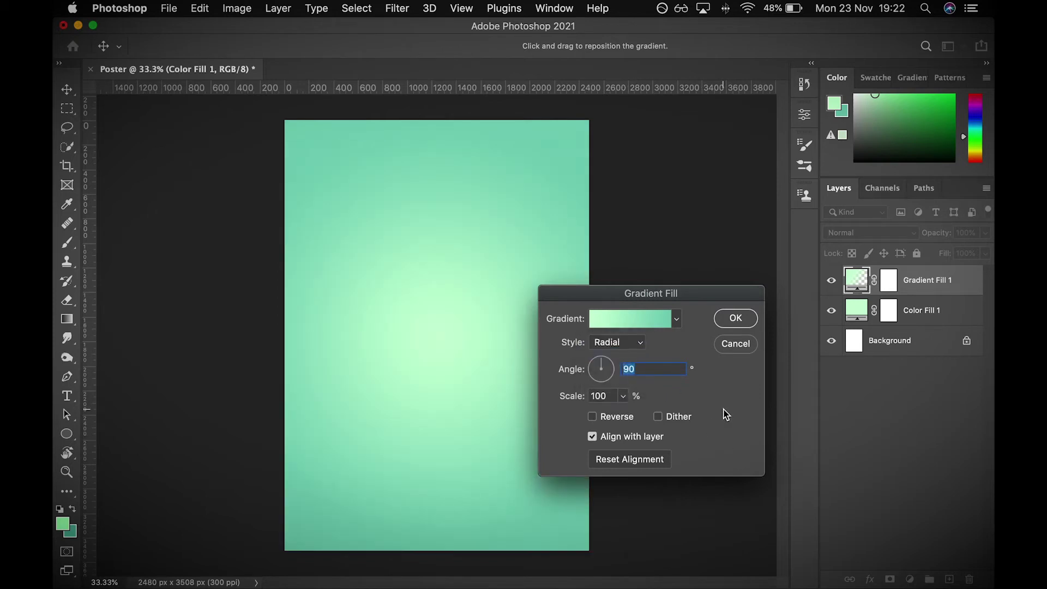
{"action": "left_click", "coordinate": [606, 418]}
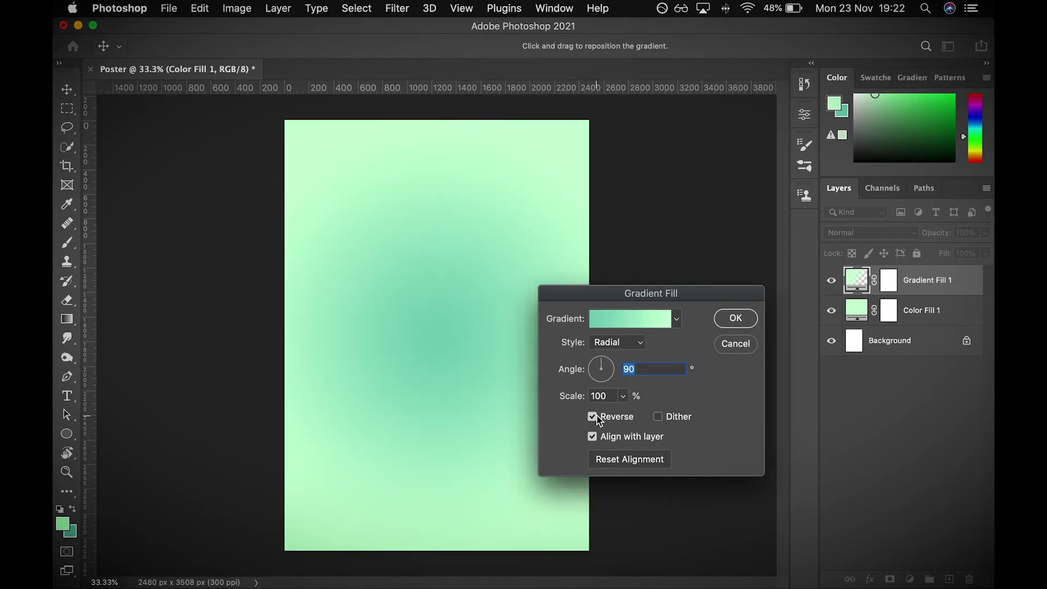
{"action": "left_click", "coordinate": [596, 418]}
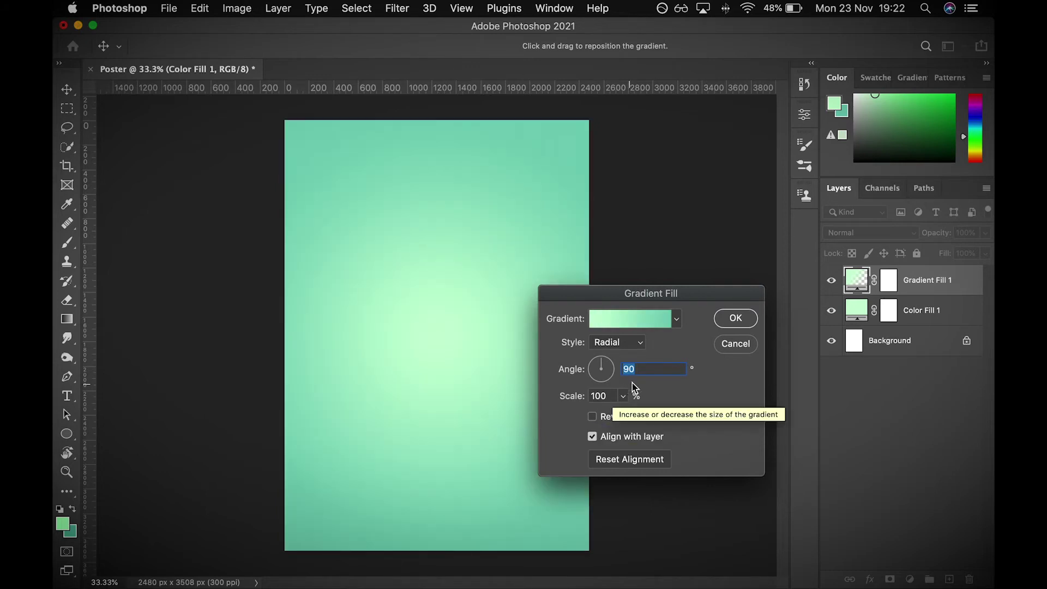
Set the gradient fill's style to Linear at 90°, try Reverse and turn it off again, and apply the fill
{"action": "left_click", "coordinate": [676, 320]}
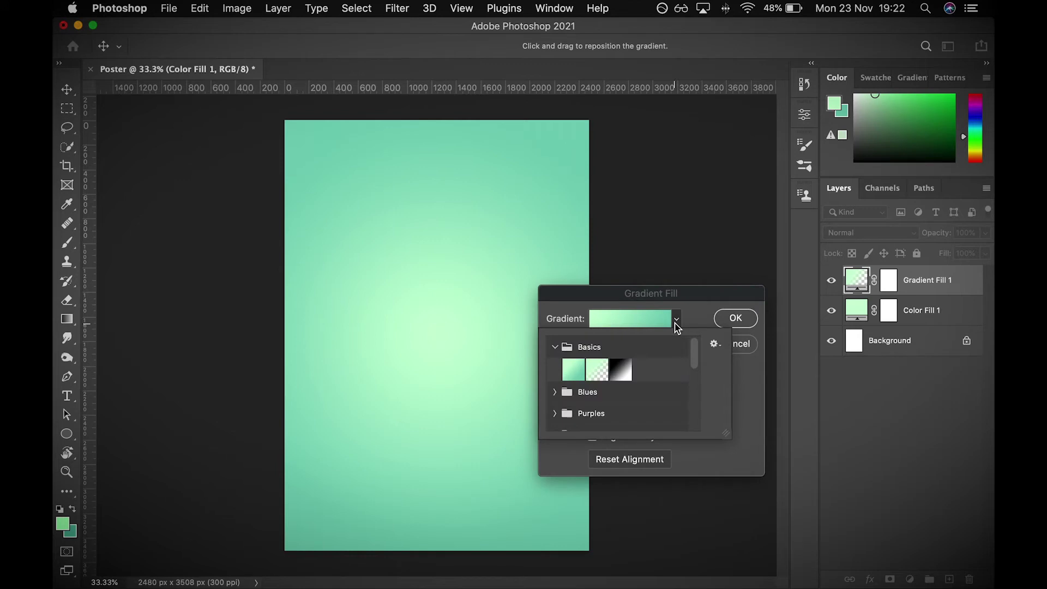
{"action": "left_click", "coordinate": [735, 444]}
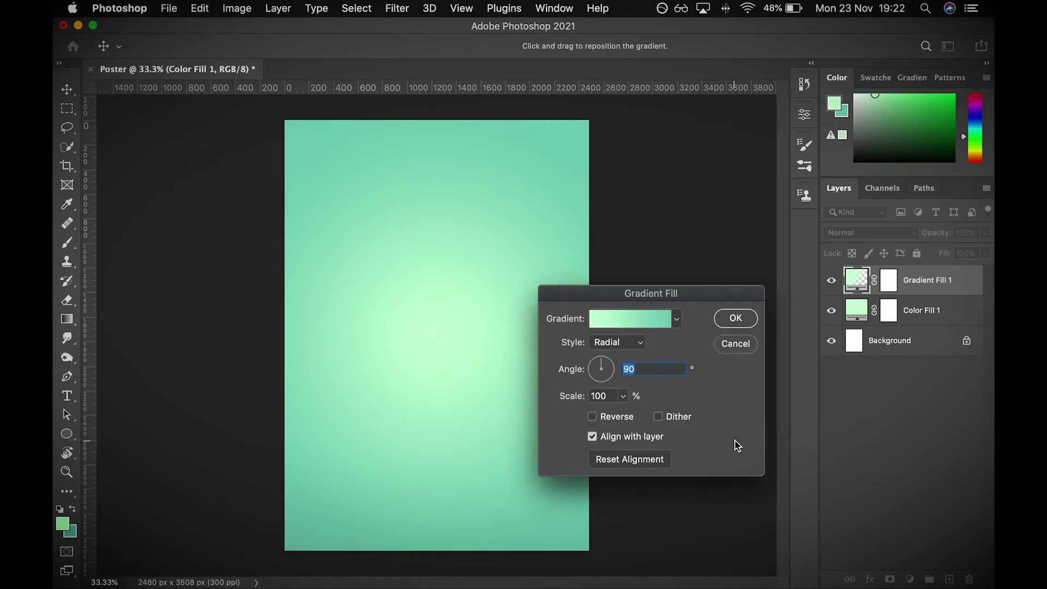
{"action": "left_click", "coordinate": [626, 342]}
{"action": "left_click", "coordinate": [616, 329]}
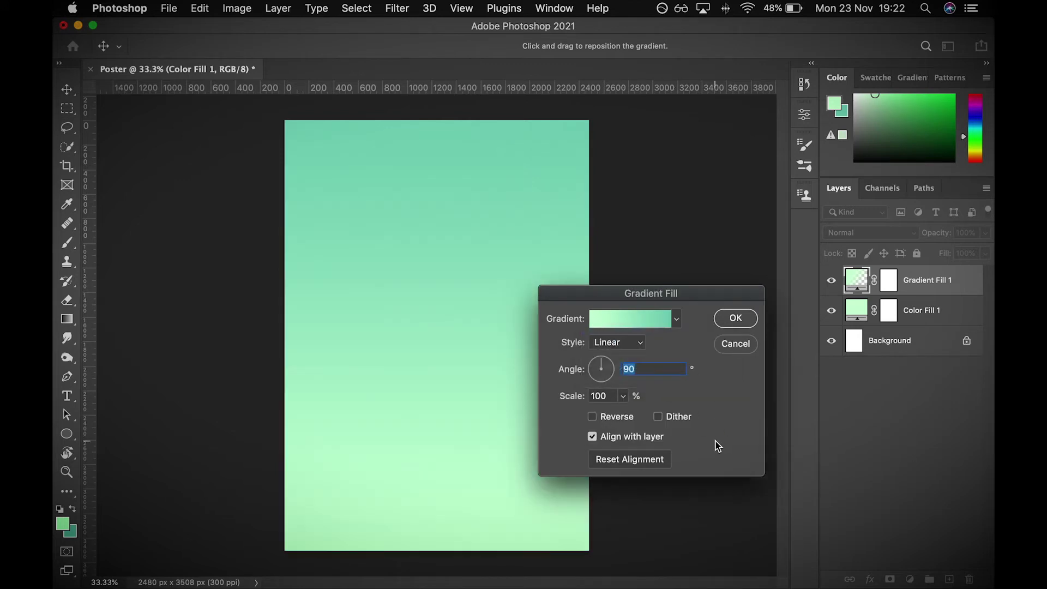
{"action": "left_click", "coordinate": [593, 418]}
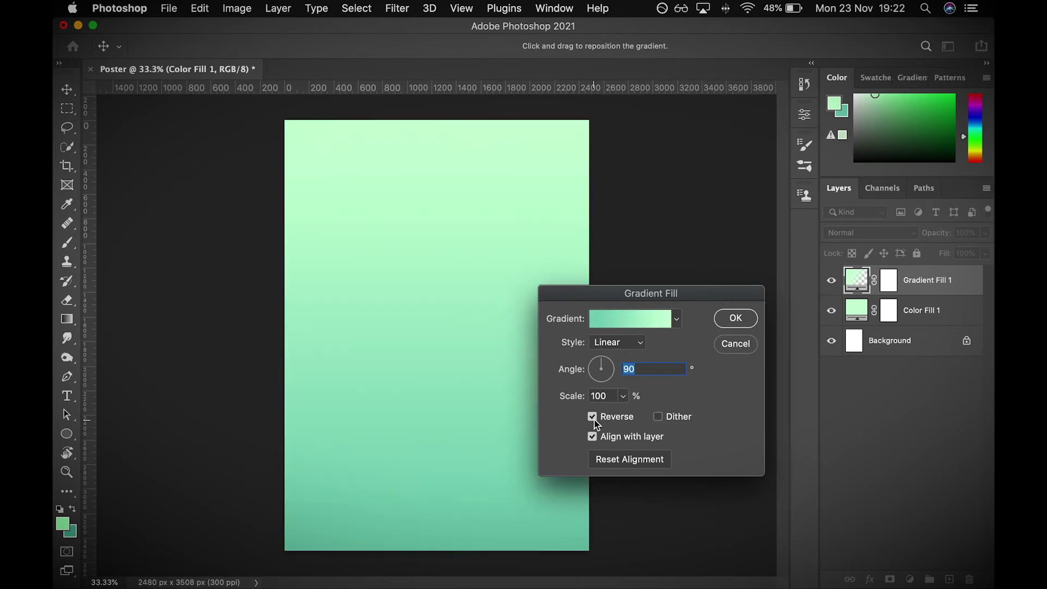
{"action": "left_click", "coordinate": [592, 417]}
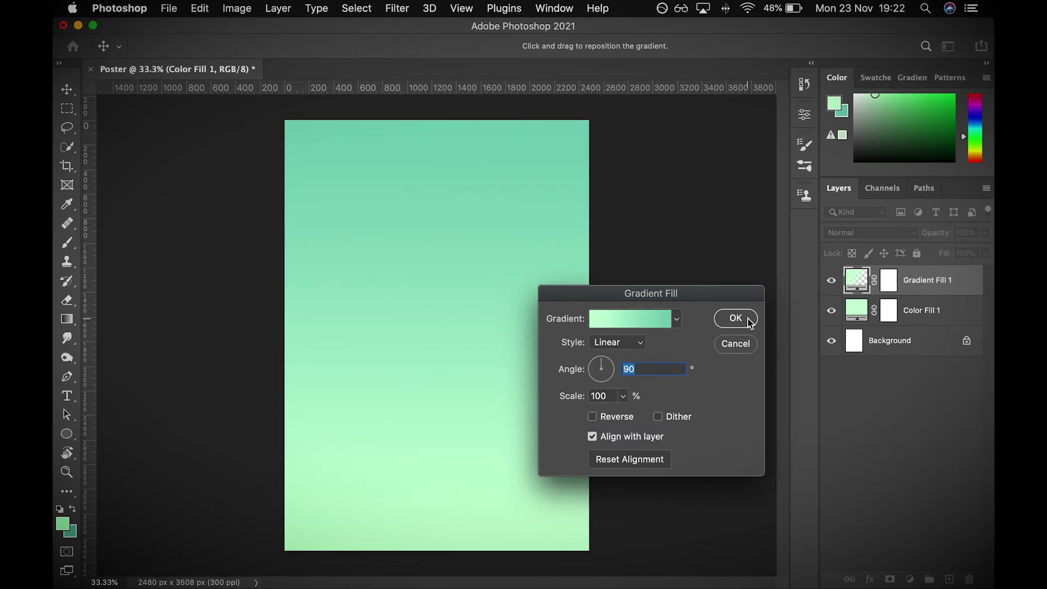
{"action": "left_click", "coordinate": [749, 322]}
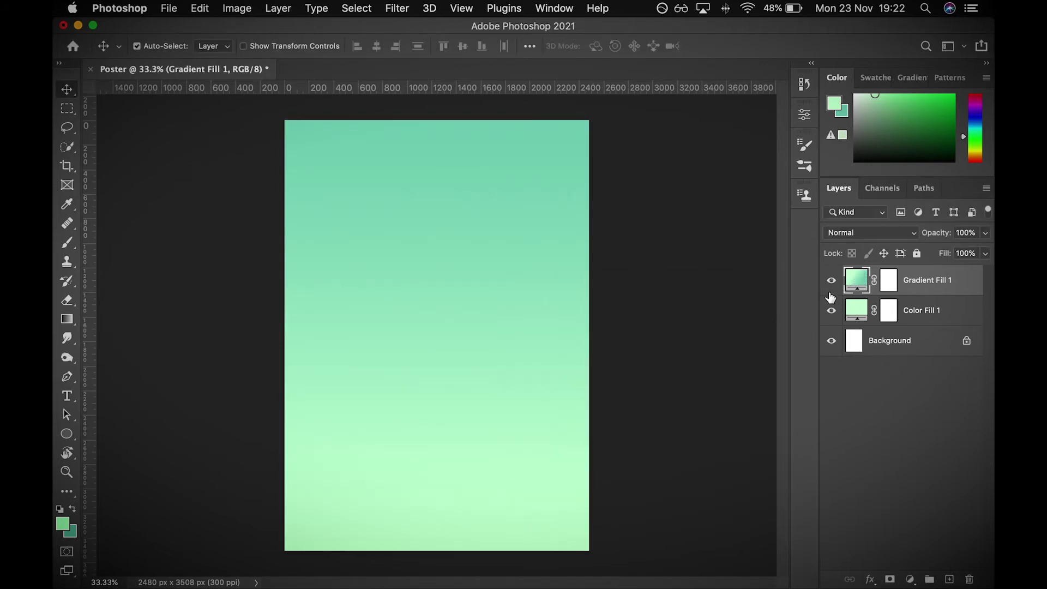
Hide the Color Fill 1 and Background layers, leaving only the Gradient Fill 1 layer shown
{"action": "left_click_drag", "start_coordinate": [830, 282], "coordinate": [832, 342]}
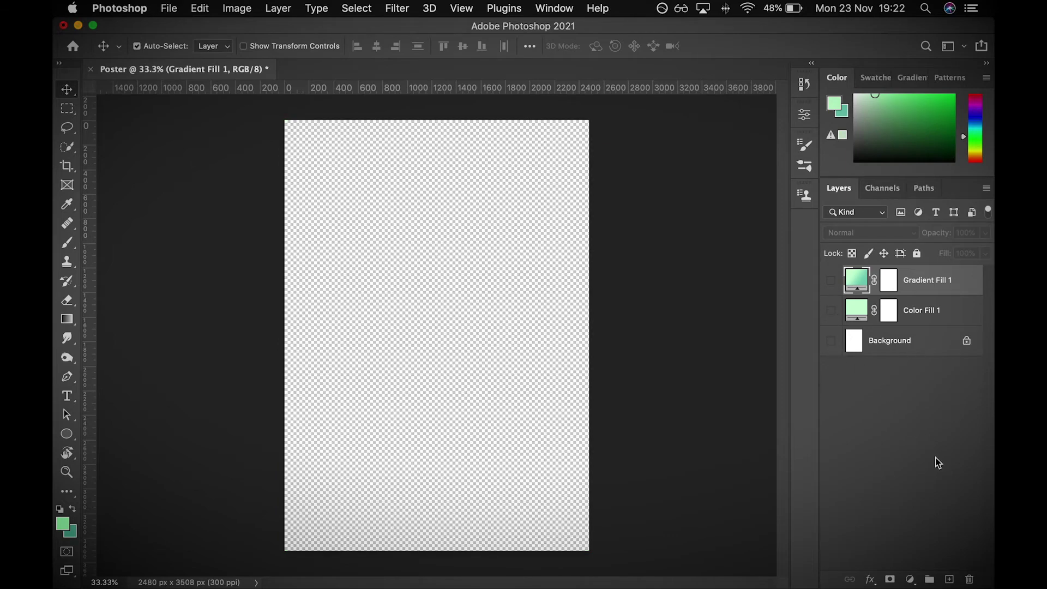
{"action": "left_click", "coordinate": [831, 311]}
{"action": "left_click", "coordinate": [831, 311]}
{"action": "left_click", "coordinate": [831, 280]}
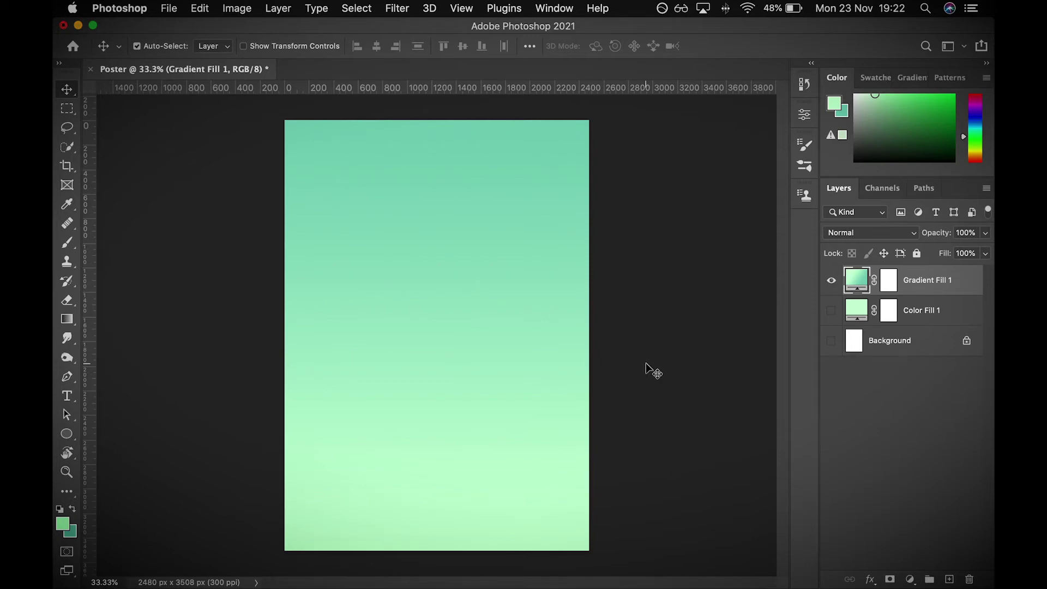
Switch to Chrome and search Google for "photoshop texture brushes" in a new tab
{"action": "key", "text": "ctrl+Left"}
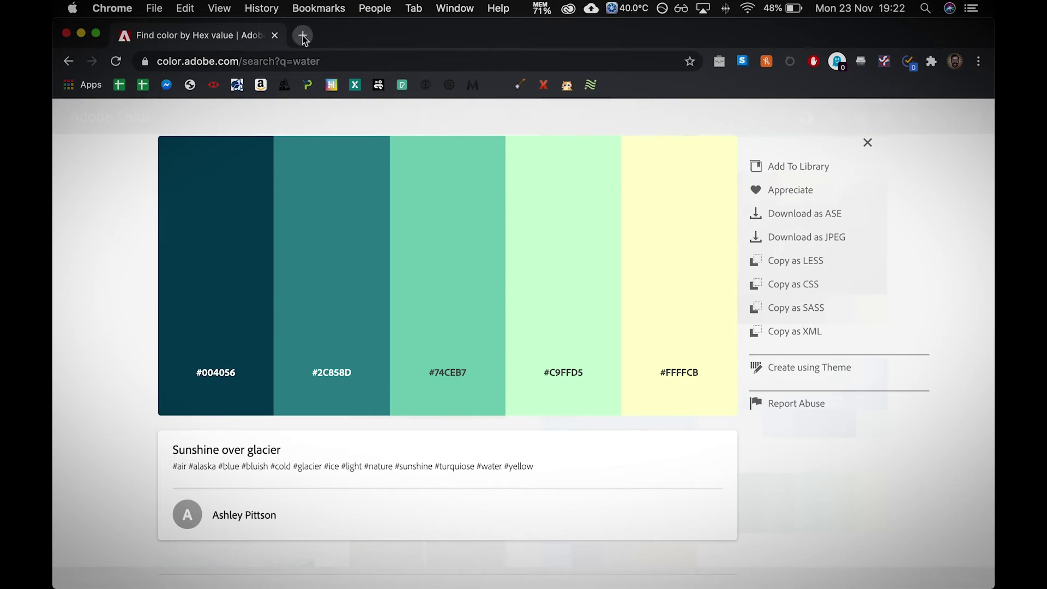
{"action": "left_click", "coordinate": [301, 35]}
{"action": "type", "text": "photoshop text"}
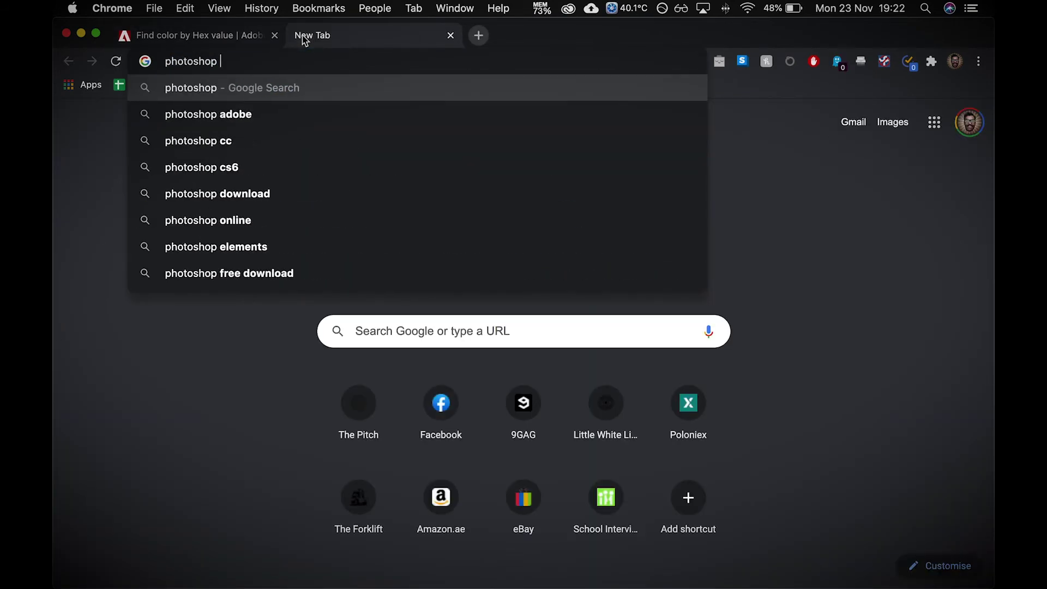
{"action": "key", "text": "Down"}
{"action": "key", "text": "Down"}
{"action": "key", "text": "Down"}
{"action": "key", "text": "Return"}
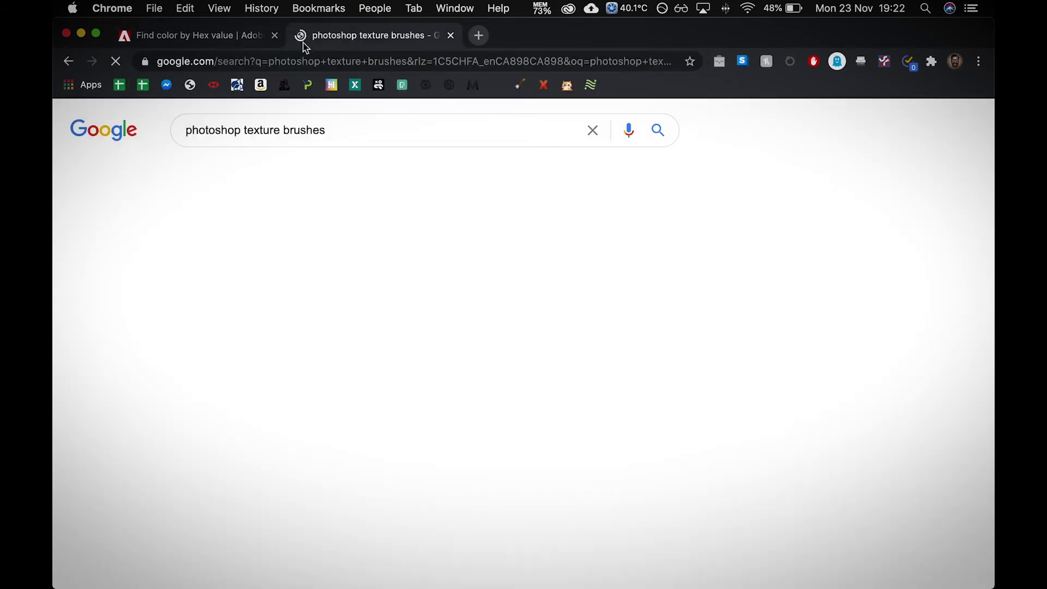
Shorten the Google search to "photoshop texture" and open the image results
{"action": "left_click", "coordinate": [283, 129]}
{"action": "left_click_drag", "start_coordinate": [335, 129], "coordinate": [401, 129]}
{"action": "key", "text": "BackSpace"}
{"action": "key", "text": "BackSpace"}
{"action": "key", "text": "Return"}
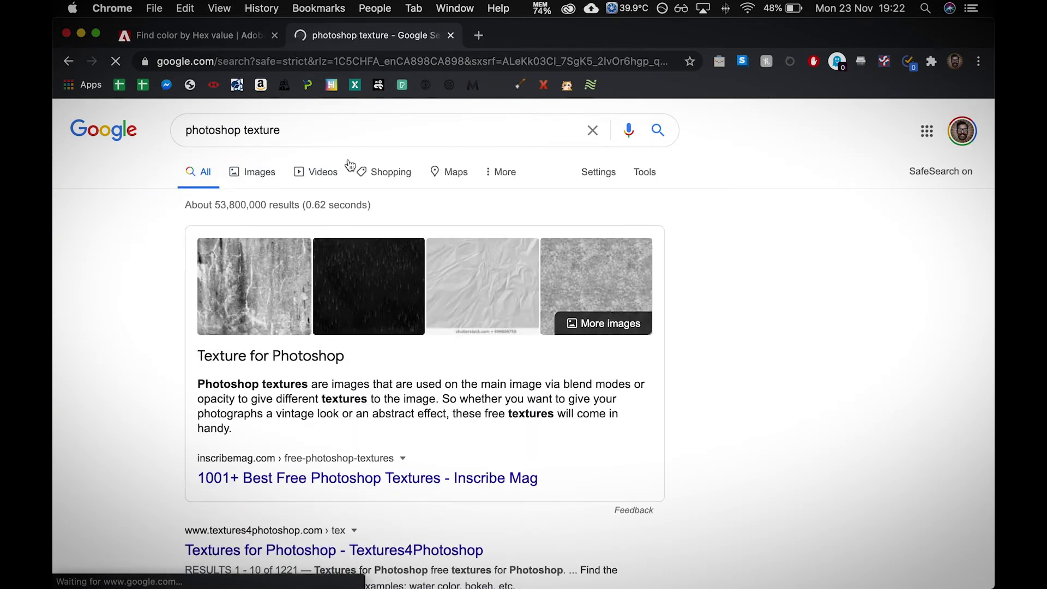
{"action": "left_click", "coordinate": [600, 295]}
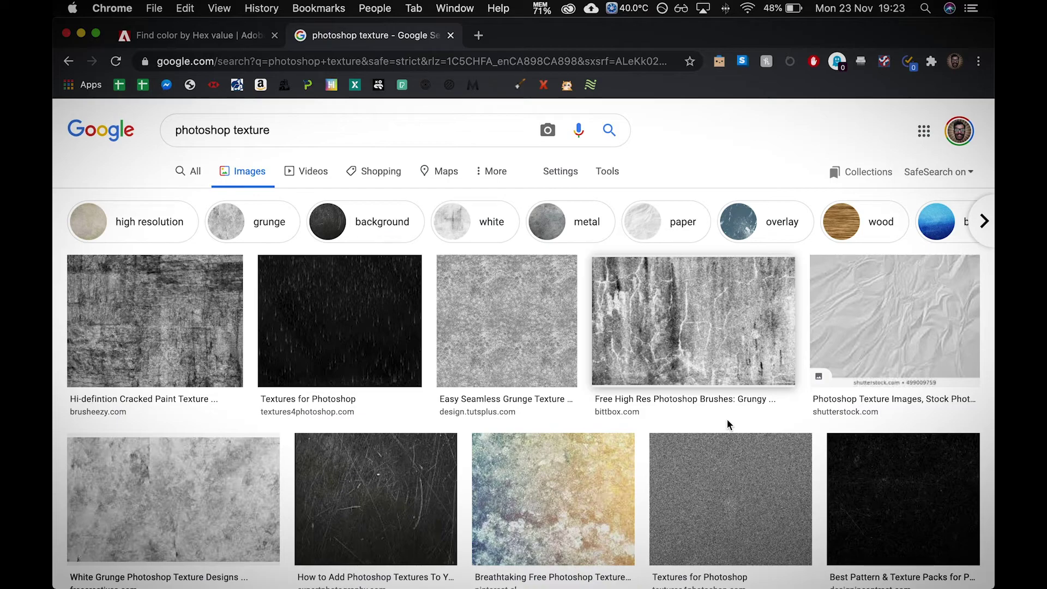
Browse the texture images and refine the image search to "water photoshop texture"
{"action": "scroll", "coordinate": [727, 417], "scroll_direction": "down", "scroll_amount": 5}
{"action": "scroll", "coordinate": [729, 425], "scroll_direction": "down", "scroll_amount": 5}
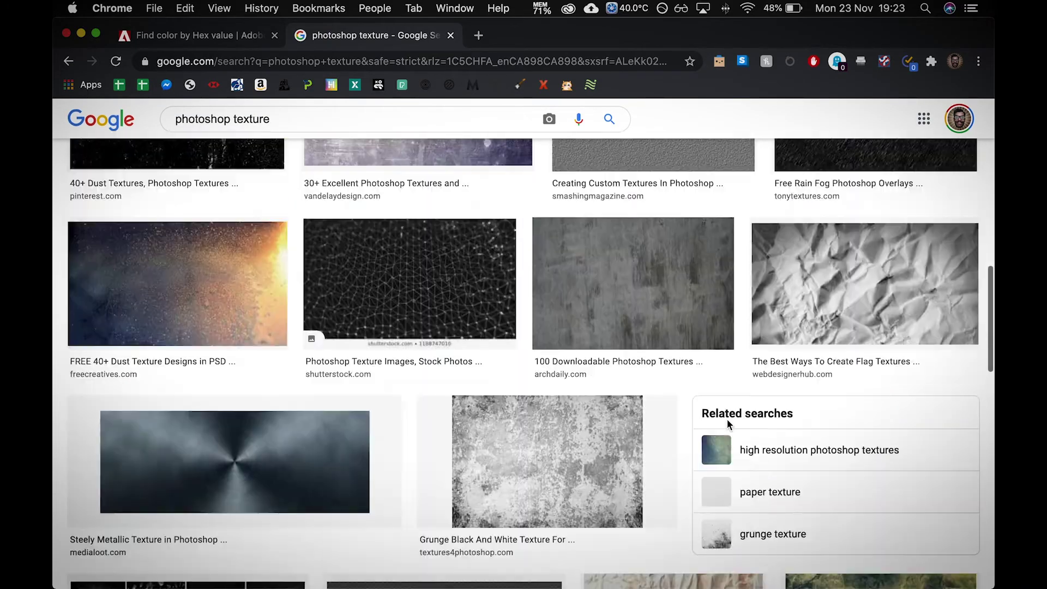
{"action": "scroll", "coordinate": [356, 205], "scroll_direction": "up", "scroll_amount": 15}
{"action": "left_click", "coordinate": [175, 129]}
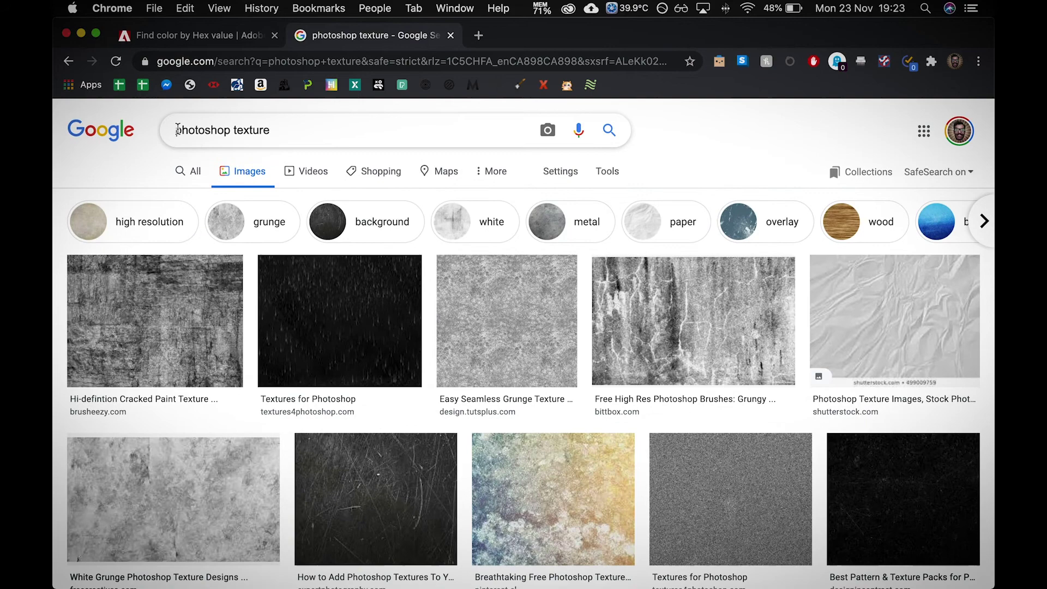
{"action": "type", "text": "water"}
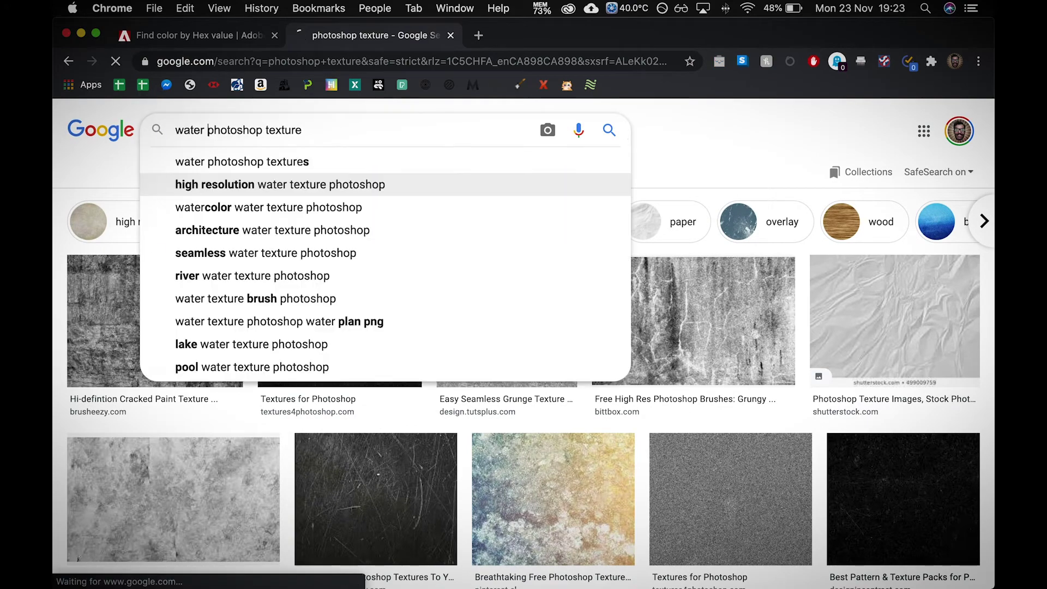
{"action": "key", "text": "Return"}
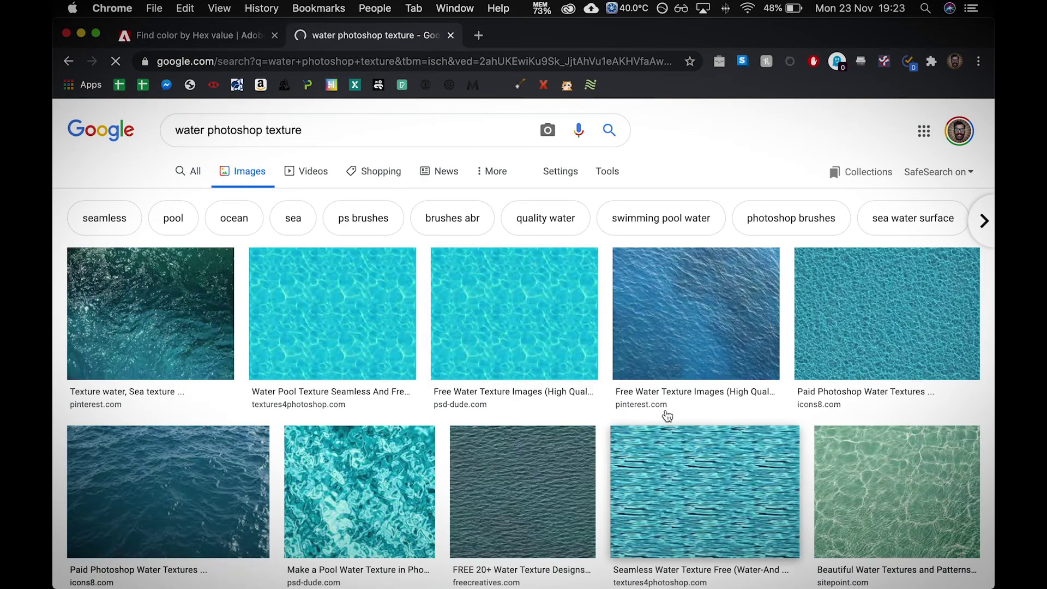
Examine the water texture results, previewing the Pinterest sea texture and the Icons8 dark water image with its related images
{"action": "scroll", "coordinate": [655, 447], "scroll_direction": "down", "scroll_amount": 5}
{"action": "scroll", "coordinate": [655, 447], "scroll_direction": "up", "scroll_amount": 3}
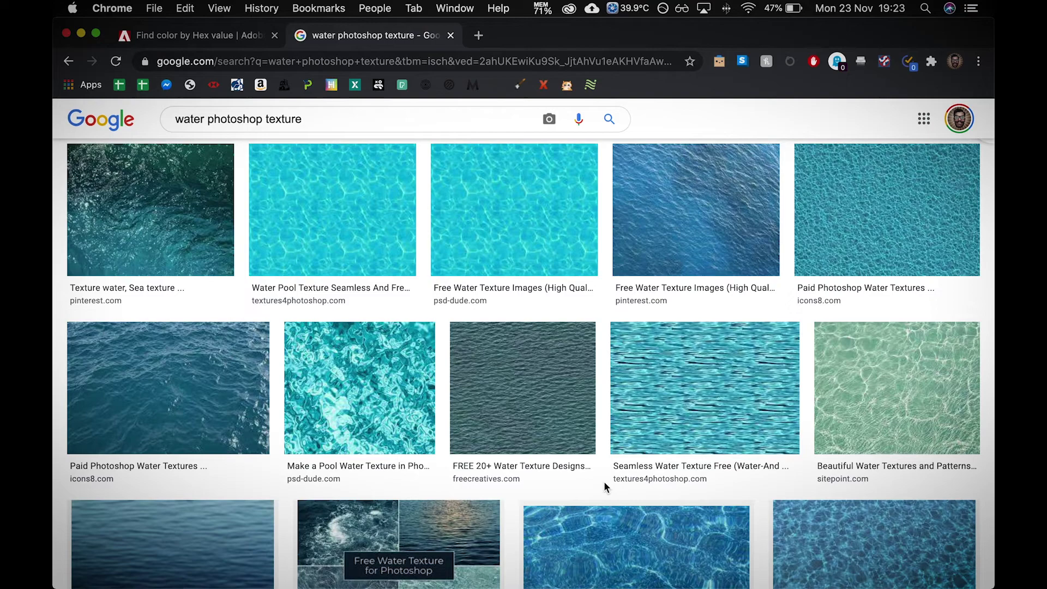
{"action": "scroll", "coordinate": [180, 256], "scroll_direction": "up", "scroll_amount": 3}
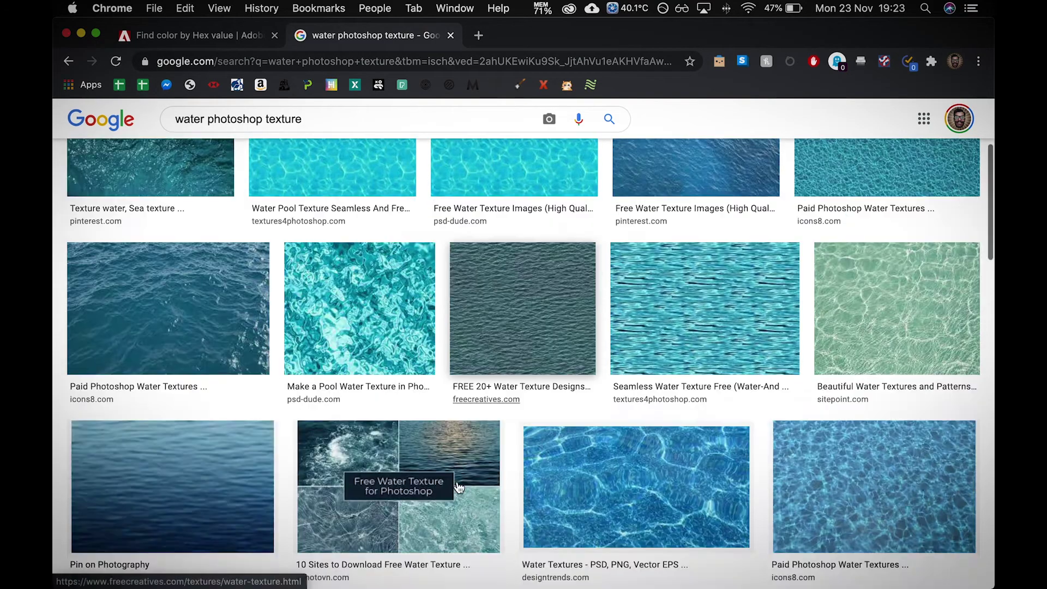
{"action": "left_click", "coordinate": [171, 304]}
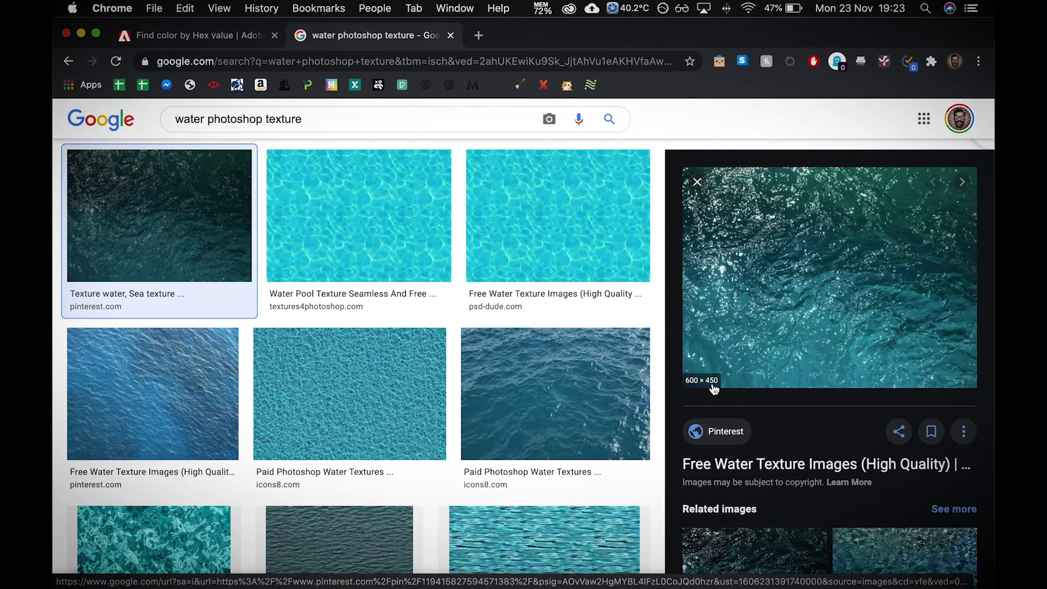
{"action": "scroll", "coordinate": [596, 424], "scroll_direction": "down", "scroll_amount": 2}
{"action": "left_click", "coordinate": [571, 357]}
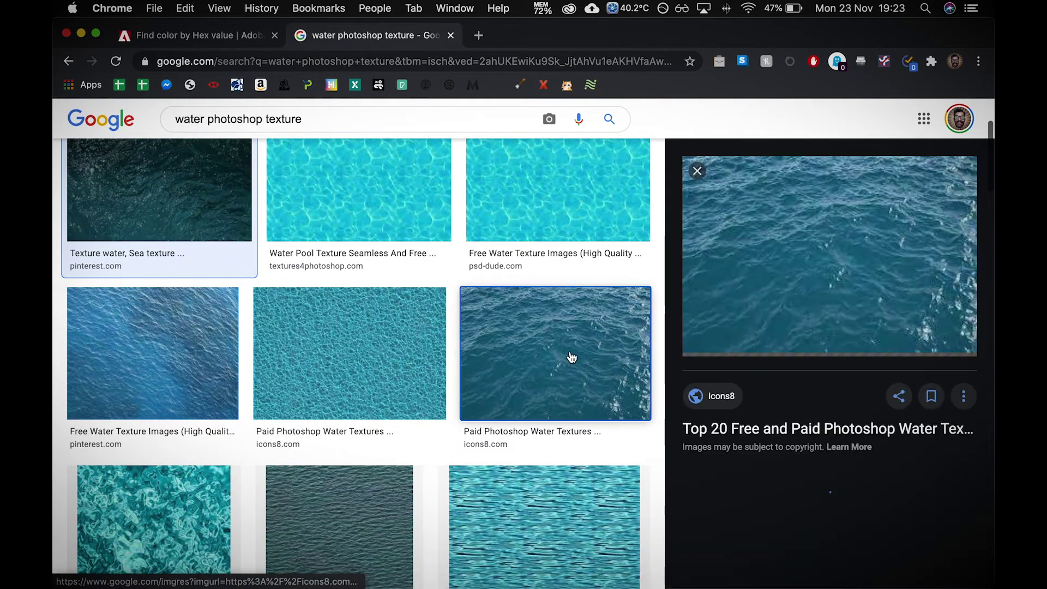
{"action": "scroll", "coordinate": [592, 427], "scroll_direction": "down", "scroll_amount": 4}
{"action": "scroll", "coordinate": [846, 527], "scroll_direction": "down", "scroll_amount": 2}
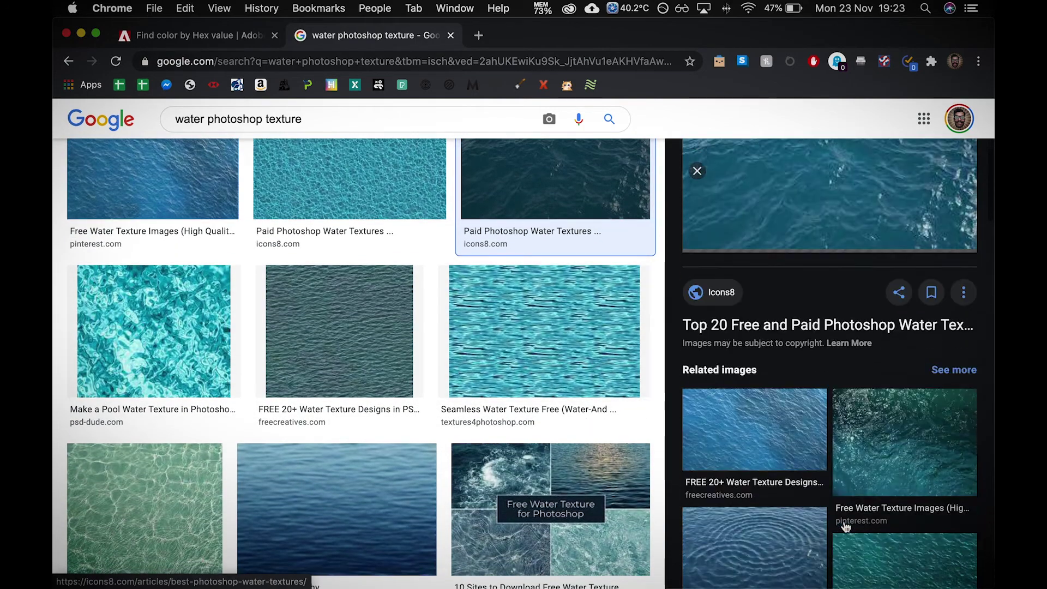
{"action": "scroll", "coordinate": [845, 526], "scroll_direction": "down", "scroll_amount": 5}
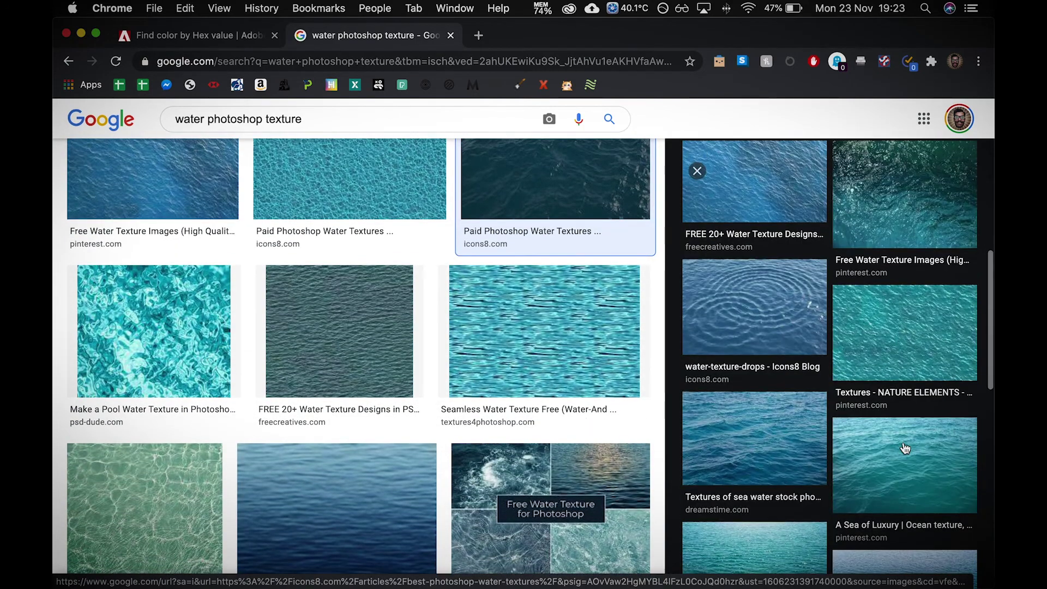
Look through further water texture results and preview the Graphic Mania image
{"action": "scroll", "coordinate": [905, 449], "scroll_direction": "down", "scroll_amount": 3}
{"action": "scroll", "coordinate": [534, 527], "scroll_direction": "down", "scroll_amount": 3}
{"action": "scroll", "coordinate": [534, 526], "scroll_direction": "down", "scroll_amount": 5}
{"action": "left_click", "coordinate": [551, 411]}
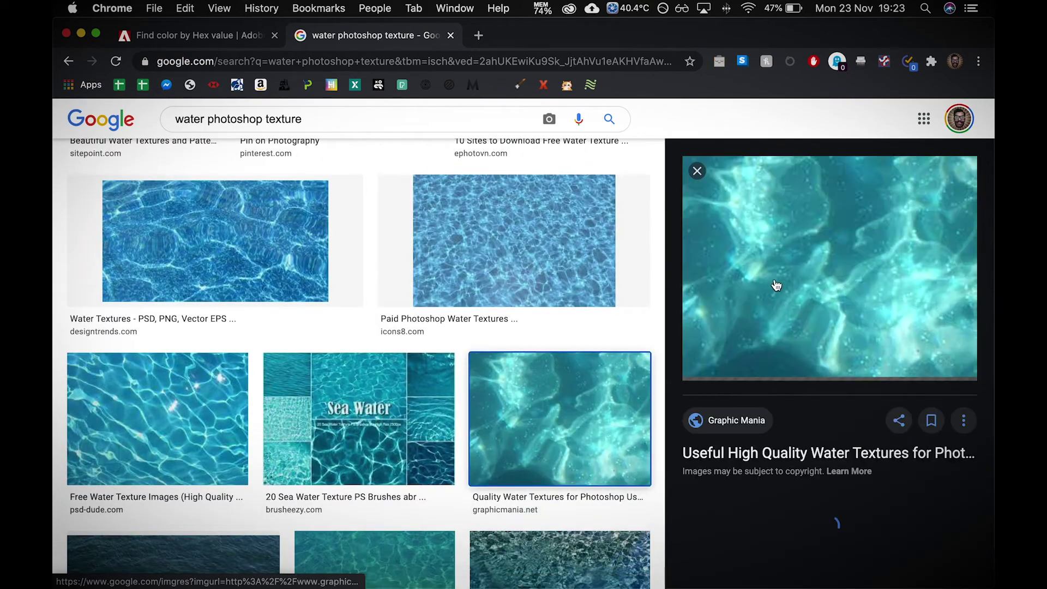
{"action": "scroll", "coordinate": [578, 461], "scroll_direction": "down", "scroll_amount": 8}
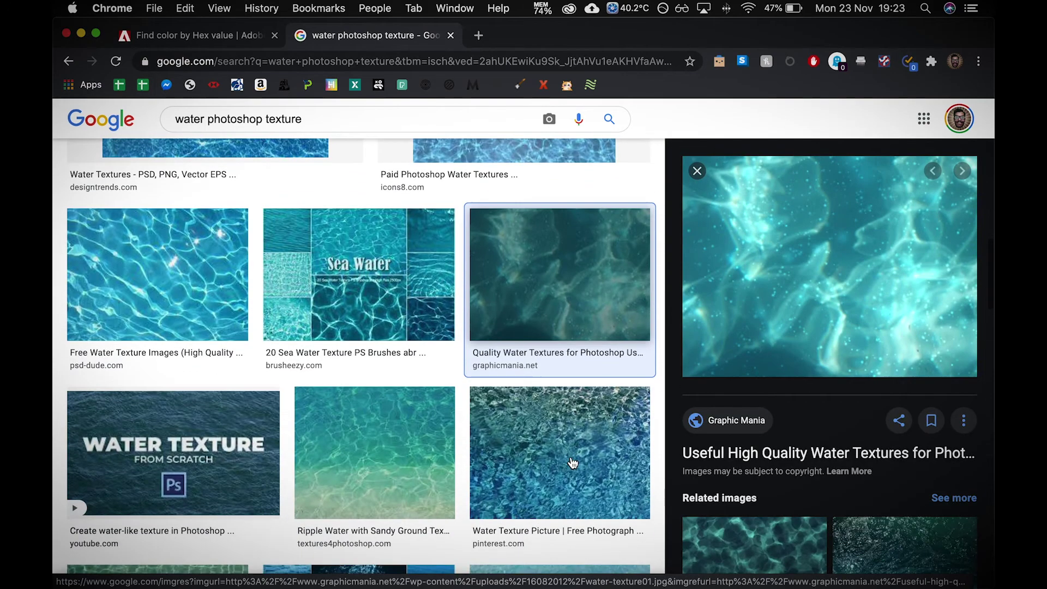
{"action": "scroll", "coordinate": [573, 463], "scroll_direction": "down", "scroll_amount": 7}
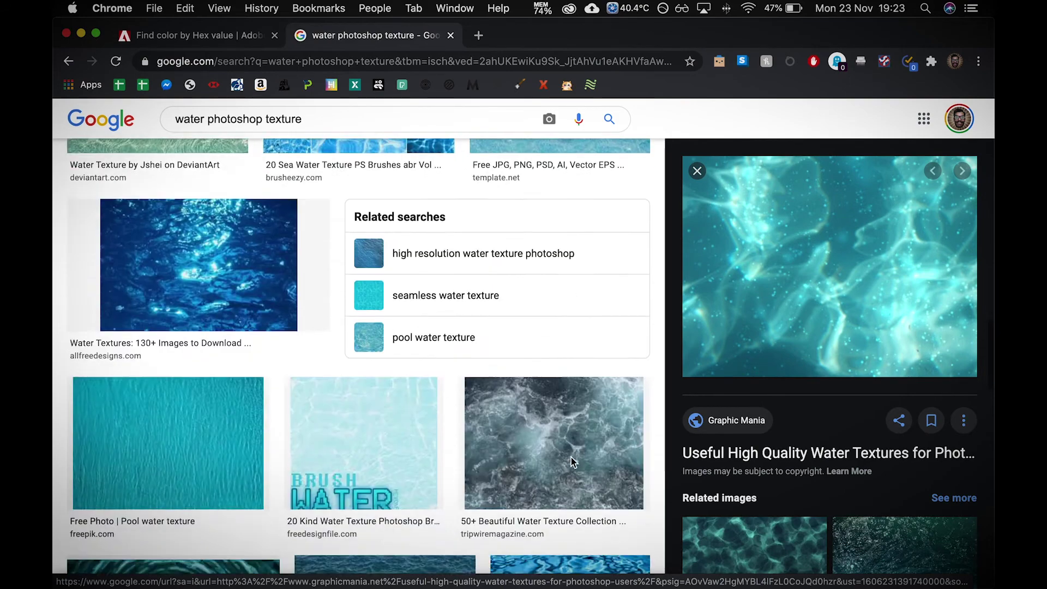
{"action": "scroll", "coordinate": [573, 463], "scroll_direction": "down", "scroll_amount": 1}
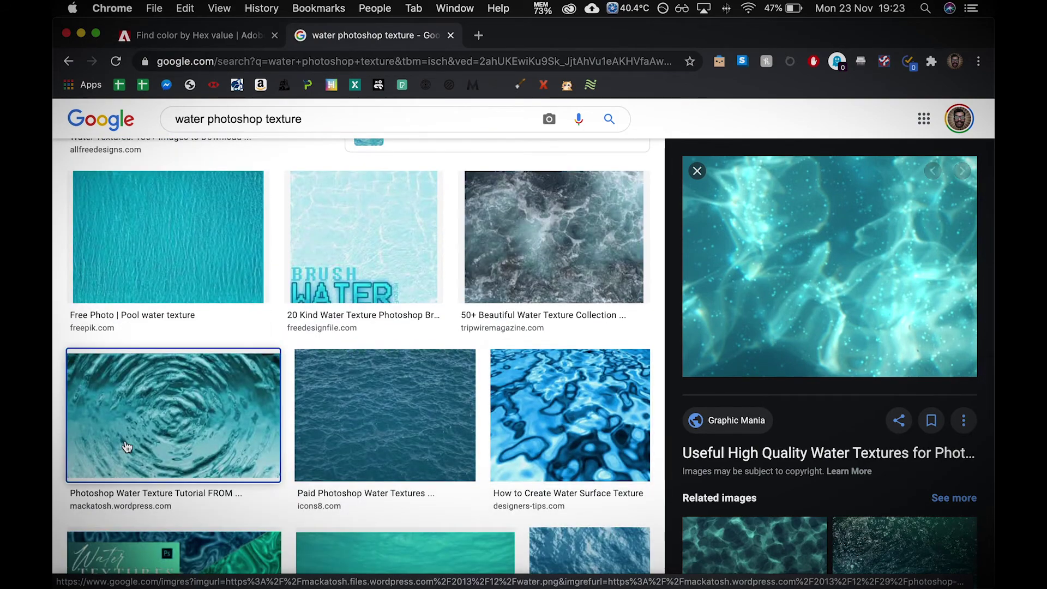
Copy the circular water ripple image from Mackatosh's Workshop and paste it into the Photoshop poster above Gradient Fill 1
{"action": "left_click", "coordinate": [173, 414]}
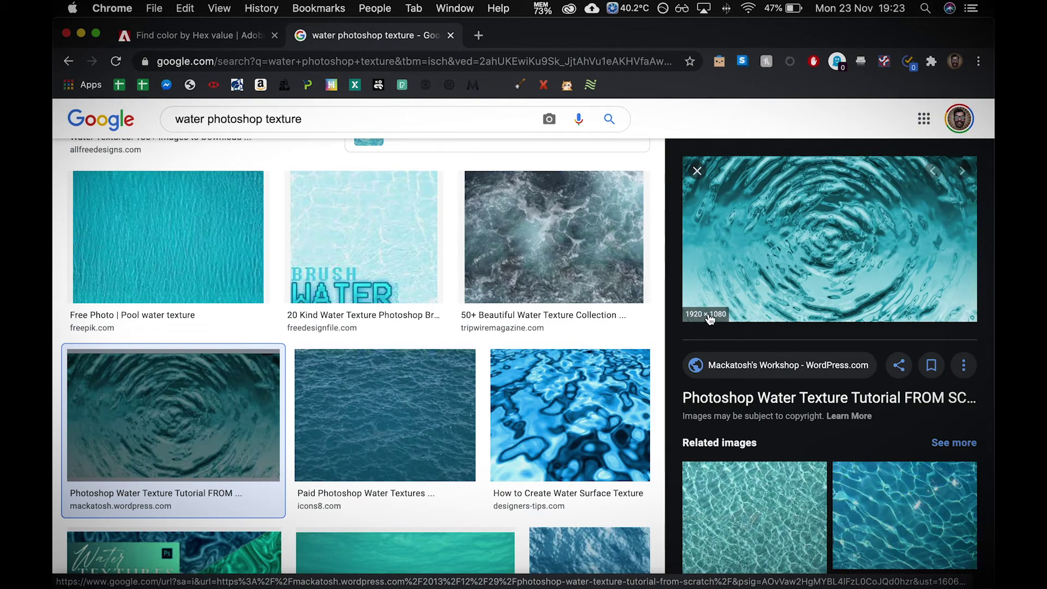
{"action": "right_click", "coordinate": [837, 220]}
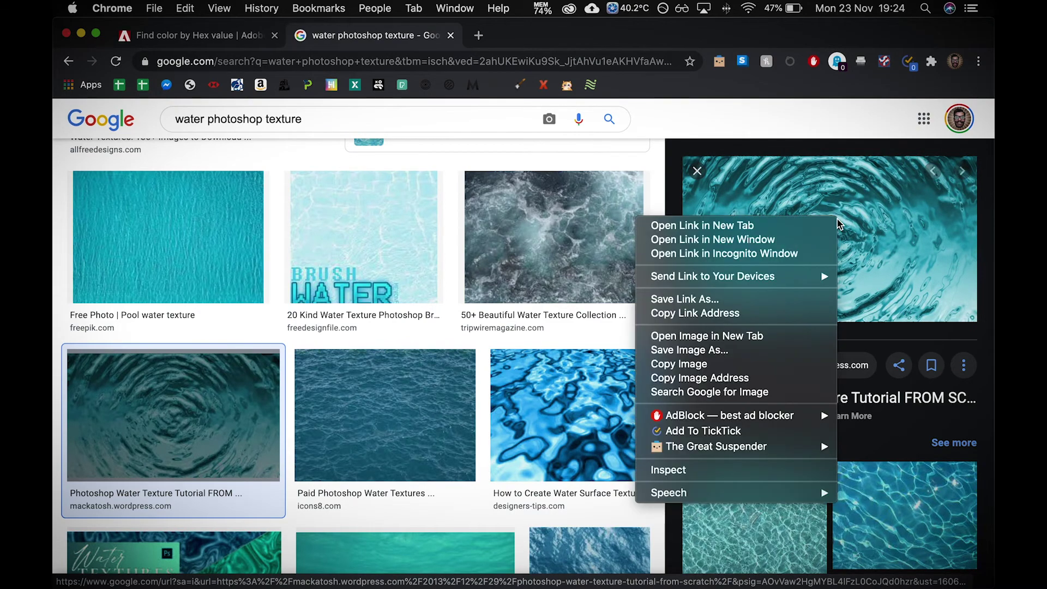
{"action": "left_click", "coordinate": [750, 367]}
{"action": "key", "text": "ctrl+Right"}
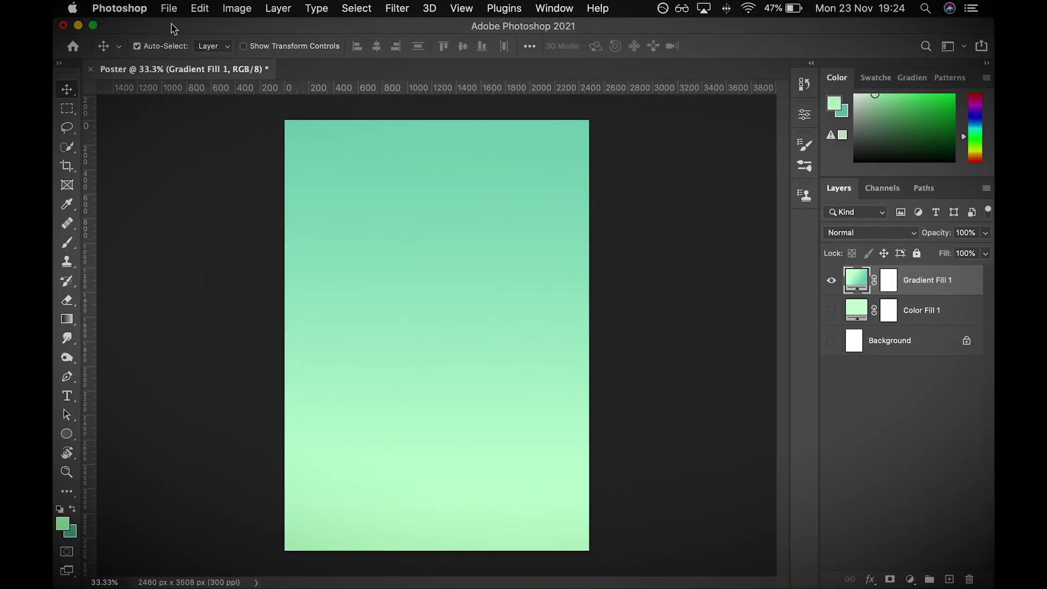
{"action": "left_click", "coordinate": [200, 8]}
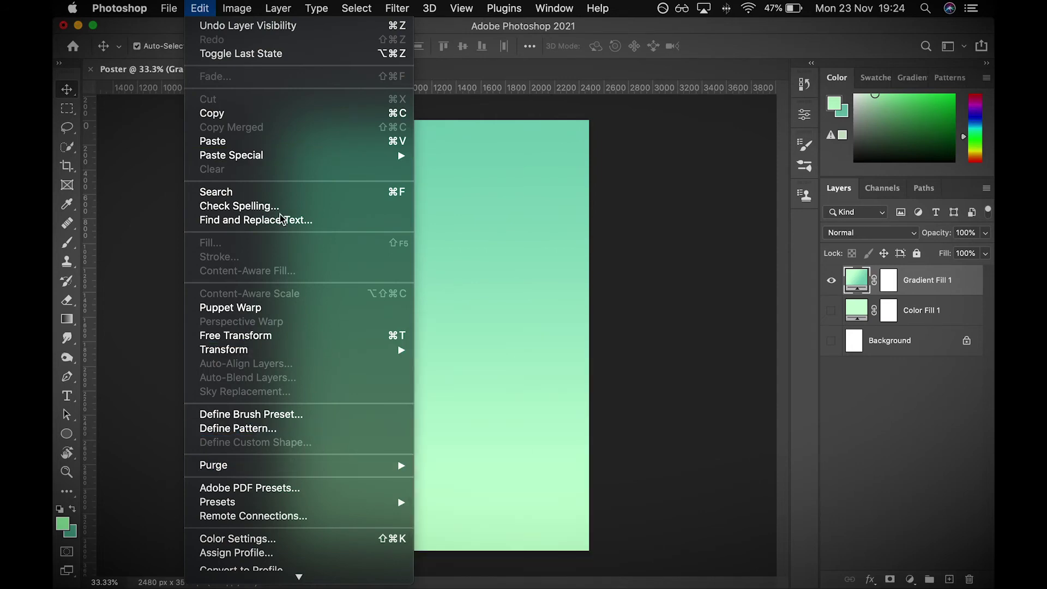
{"action": "left_click", "coordinate": [278, 141]}
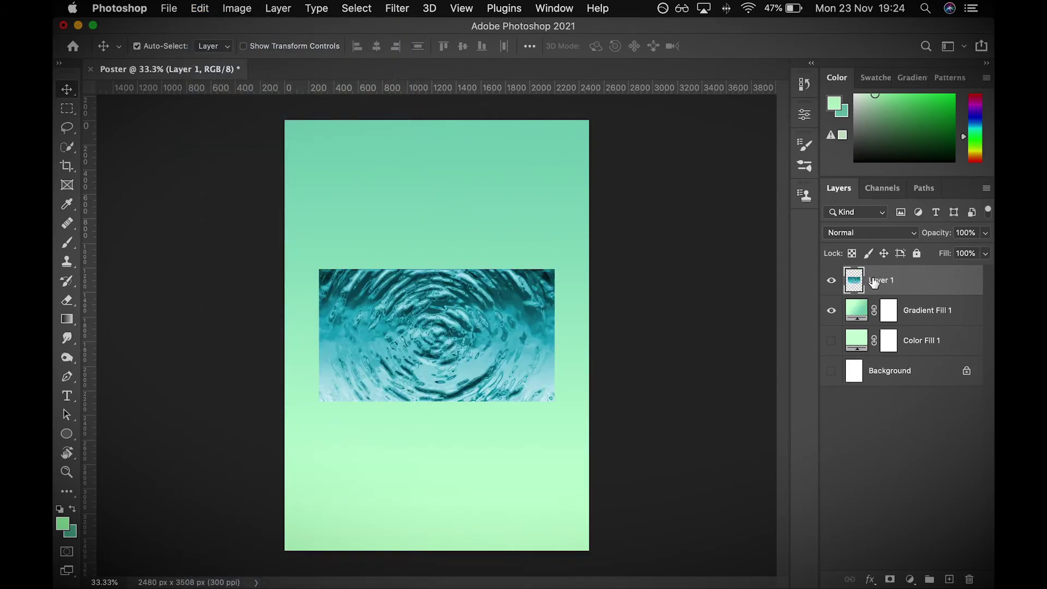
Scale the water image on Layer 1 up proportionally to about 113.5%, extending it toward the poster's right edge
{"action": "left_click", "coordinate": [831, 281]}
{"action": "left_click", "coordinate": [831, 280]}
{"action": "mouse_move", "coordinate": [897, 280]}
{"action": "left_mouse_down"}
{"action": "mouse_move", "coordinate": [895, 322]}
{"action": "mouse_move", "coordinate": [912, 280]}
{"action": "left_mouse_up"}
{"action": "left_click", "coordinate": [202, 8]}
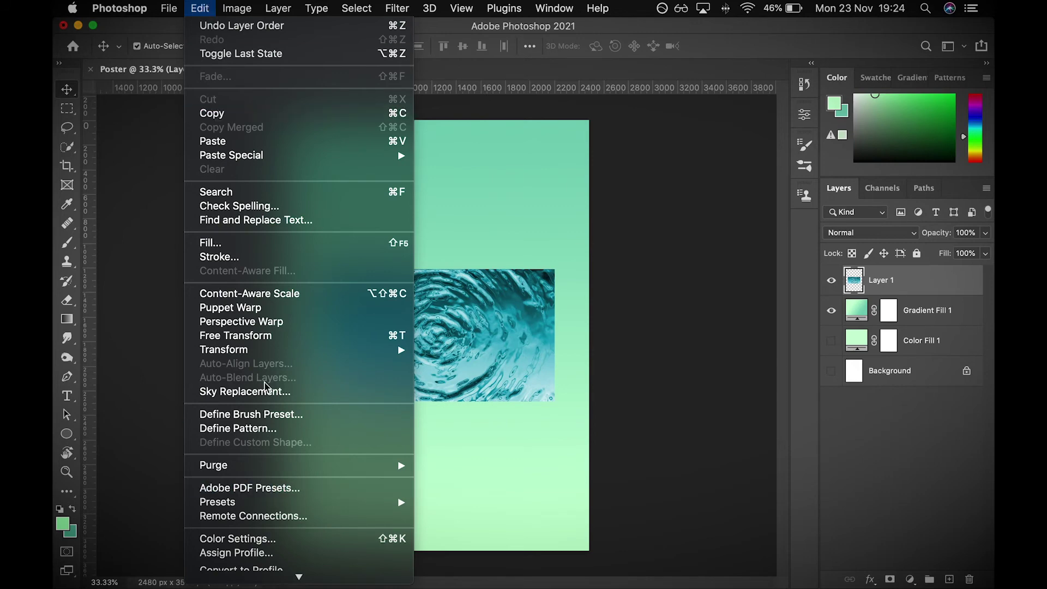
{"action": "mouse_move", "coordinate": [338, 349]}
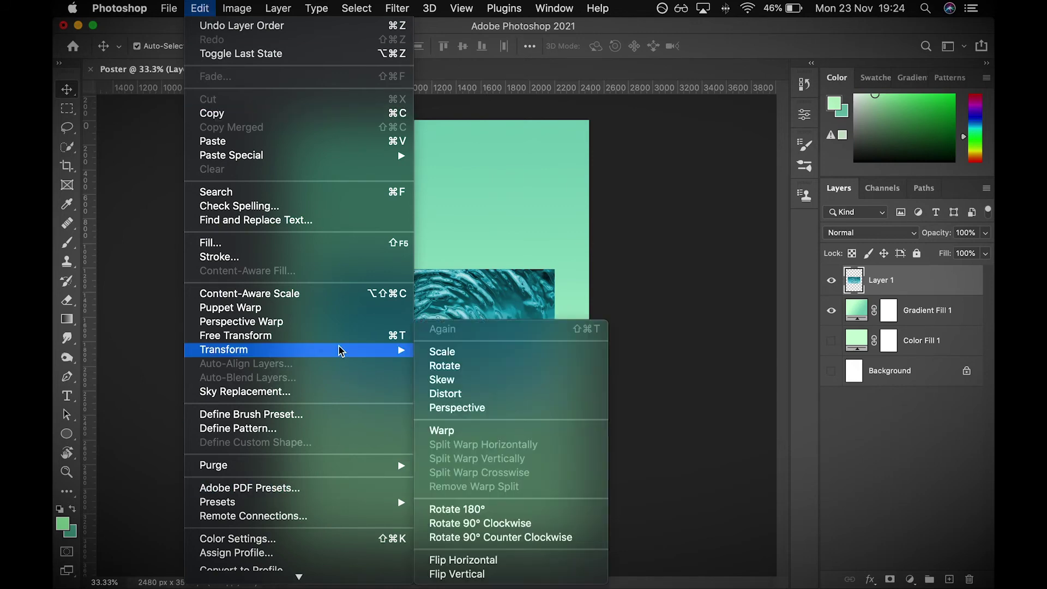
{"action": "left_click", "coordinate": [501, 352]}
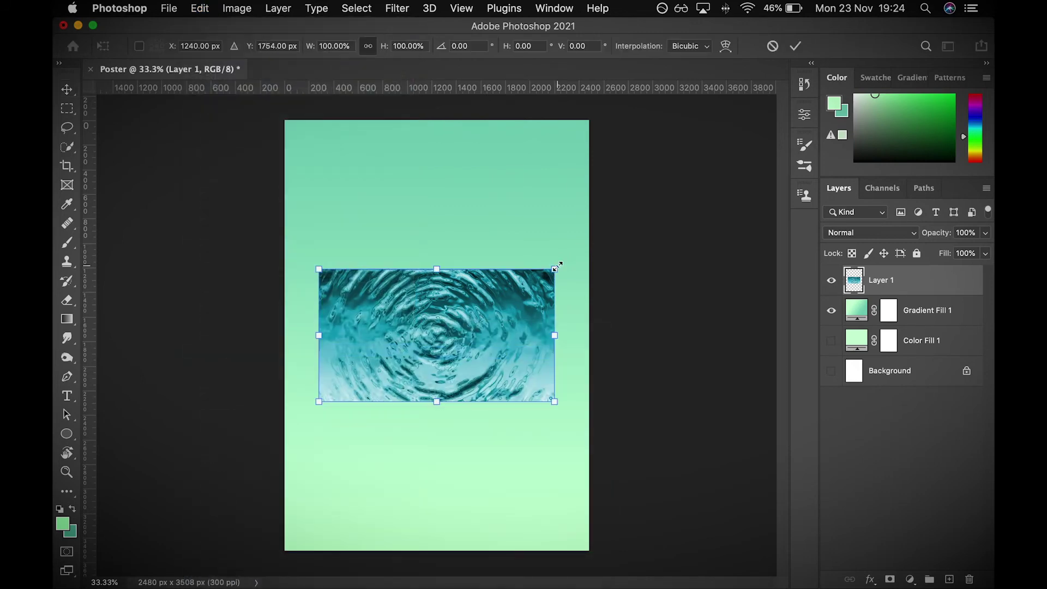
{"action": "left_click_drag", "start_coordinate": [558, 267], "coordinate": [583, 236]}
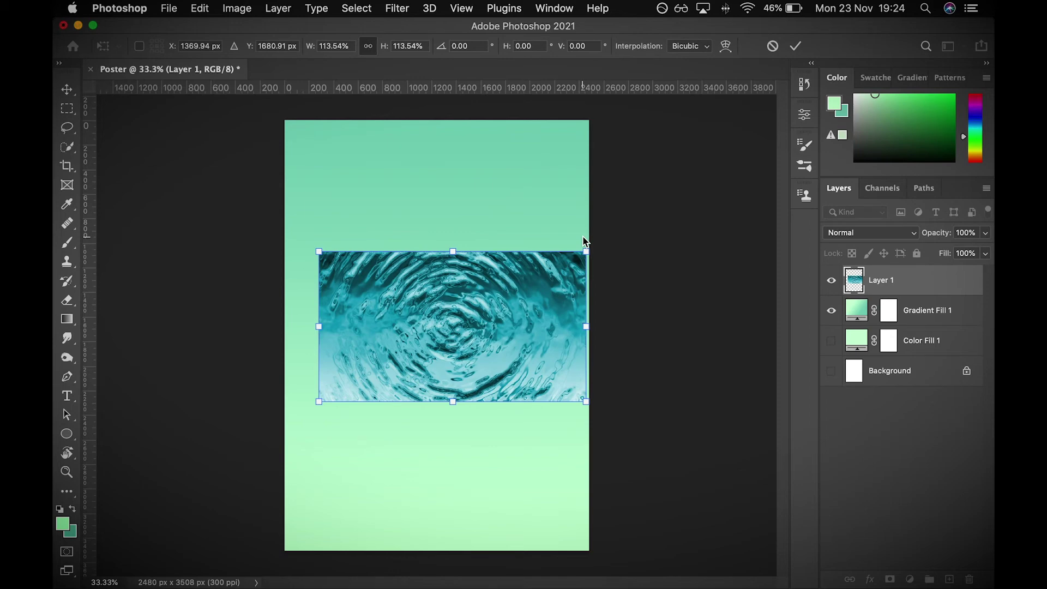
{"action": "key", "text": "Return"}
Rotate the water image 90° clockwise and move it into the poster's top-right corner
{"action": "left_click", "coordinate": [202, 8]}
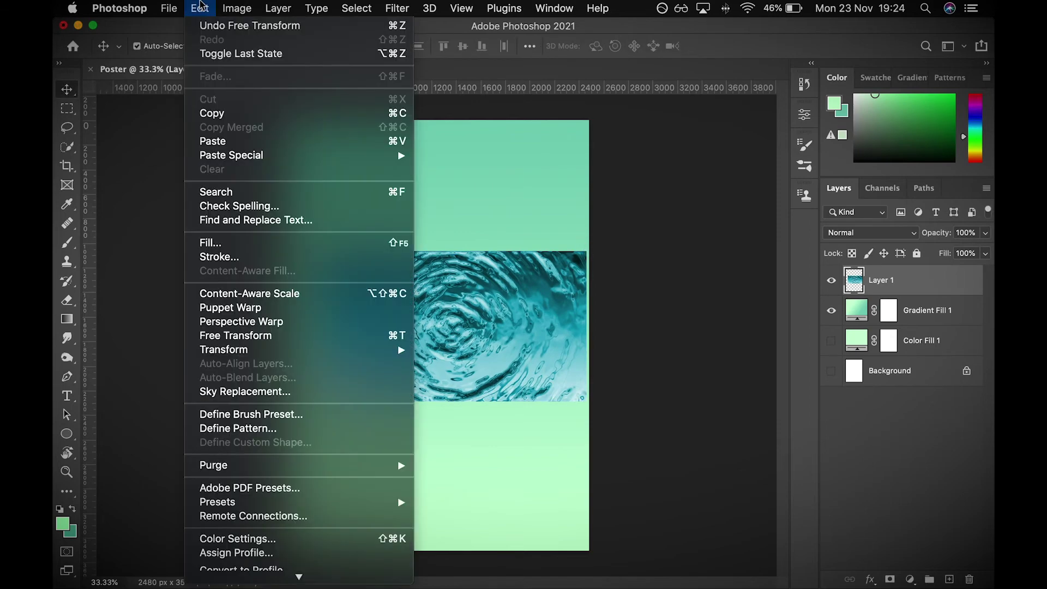
{"action": "mouse_move", "coordinate": [318, 350]}
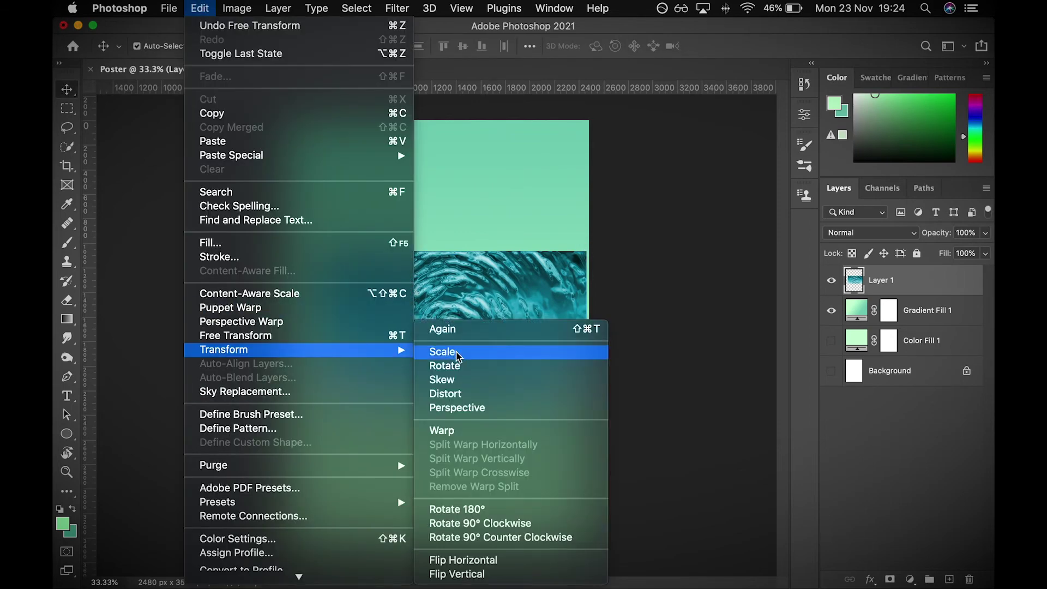
{"action": "left_click", "coordinate": [462, 368]}
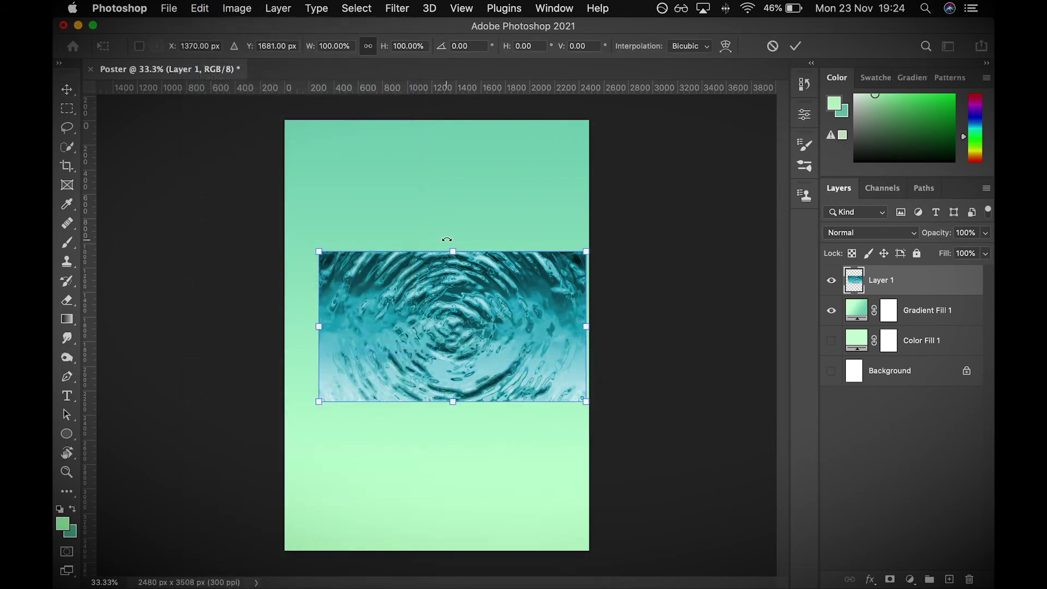
{"action": "left_click_drag", "start_coordinate": [455, 224], "coordinate": [540, 323]}
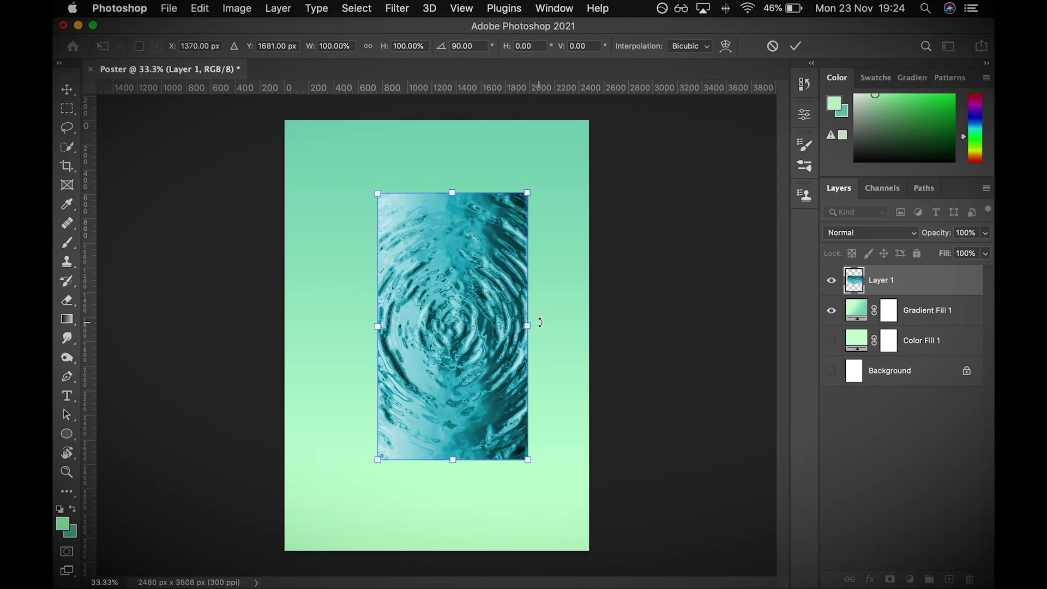
{"action": "left_click_drag", "start_coordinate": [497, 245], "coordinate": [532, 199]}
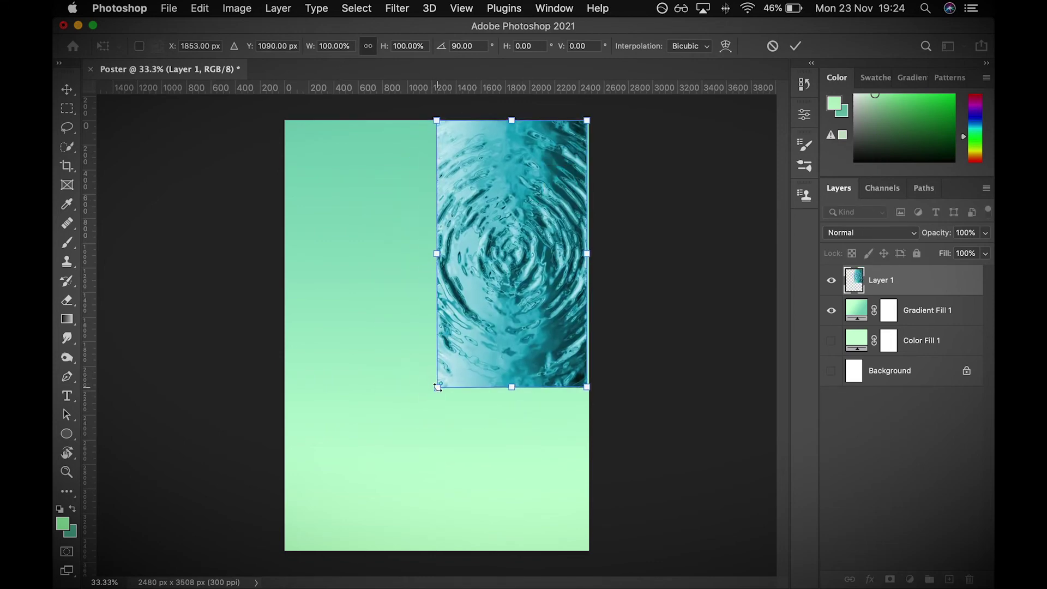
{"action": "key", "text": "Return"}
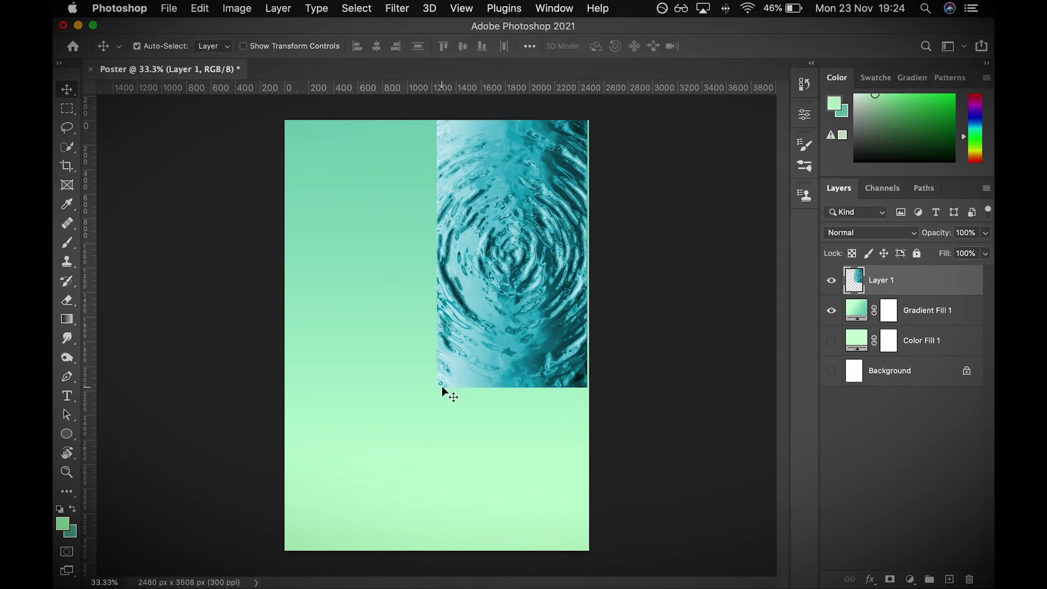
Scale the water image up proportionally to the poster's full height and align it with the poster's left edge
{"action": "left_click", "coordinate": [199, 8]}
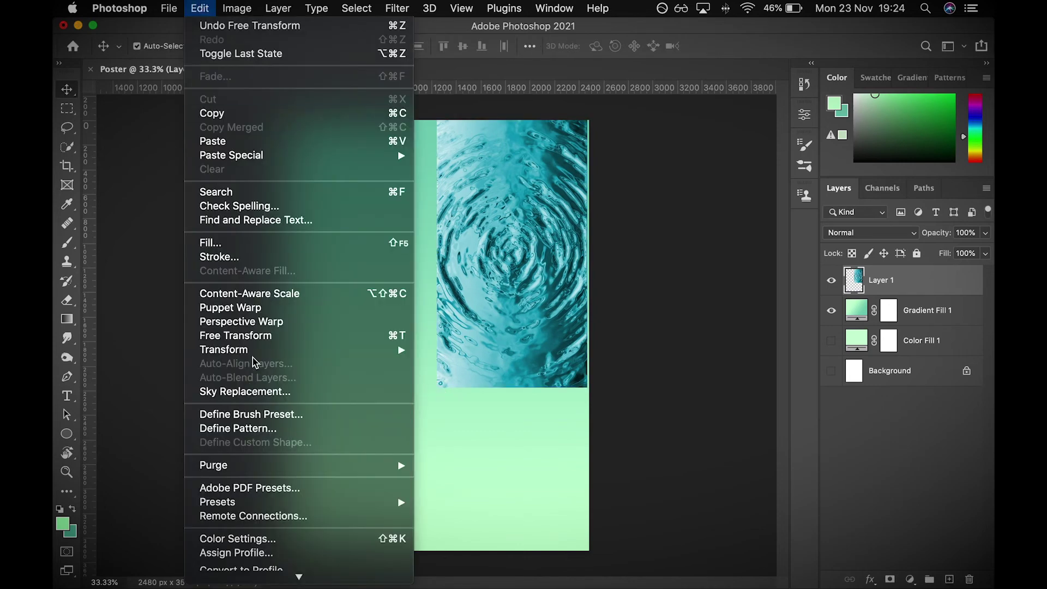
{"action": "mouse_move", "coordinate": [252, 356]}
{"action": "left_click", "coordinate": [492, 353]}
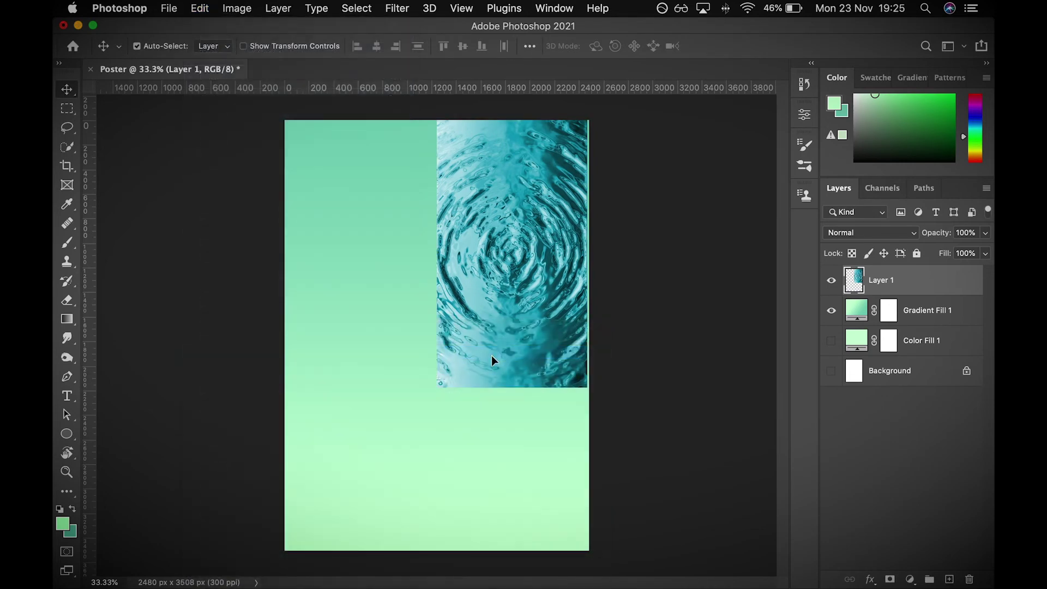
{"action": "left_click_drag", "start_coordinate": [432, 388], "coordinate": [302, 525]}
{"action": "key", "text": "Return"}
{"action": "left_click_drag", "start_coordinate": [465, 326], "coordinate": [403, 326]}
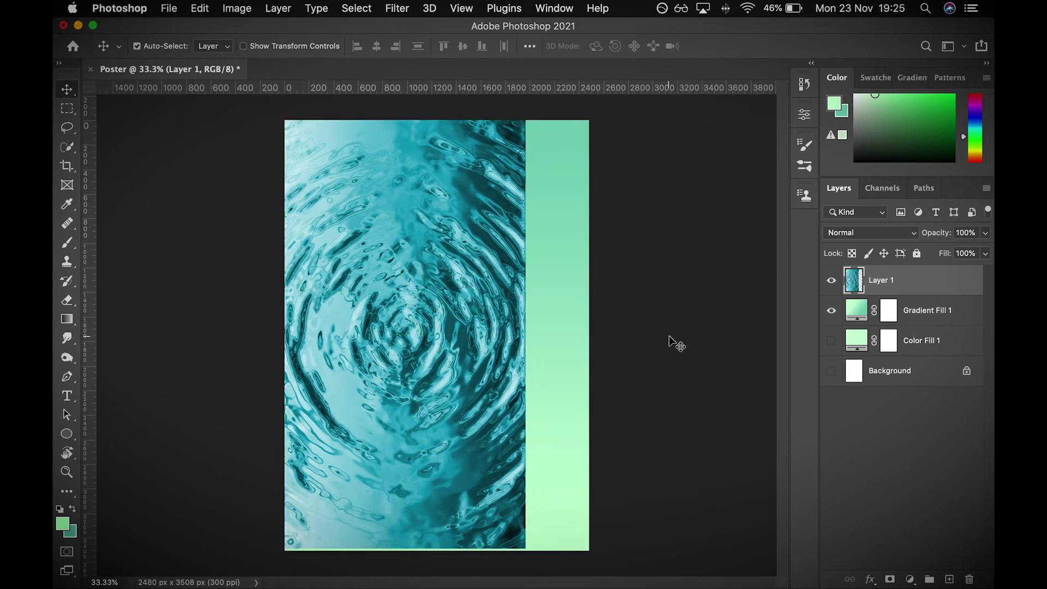
{"action": "key", "text": "ctrl+t"}
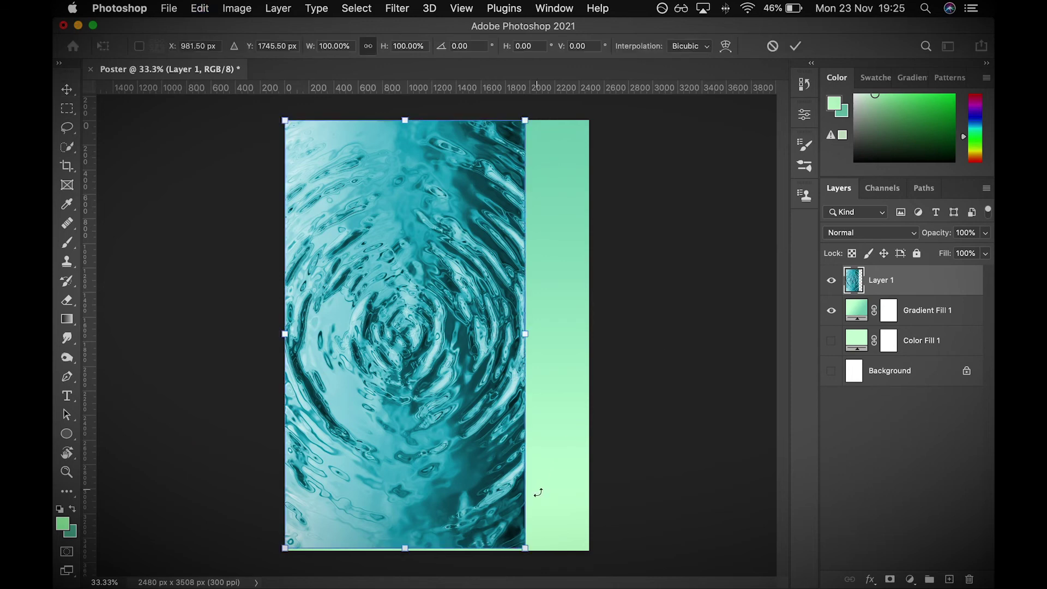
{"action": "left_click_drag", "start_coordinate": [527, 549], "coordinate": [529, 551]}
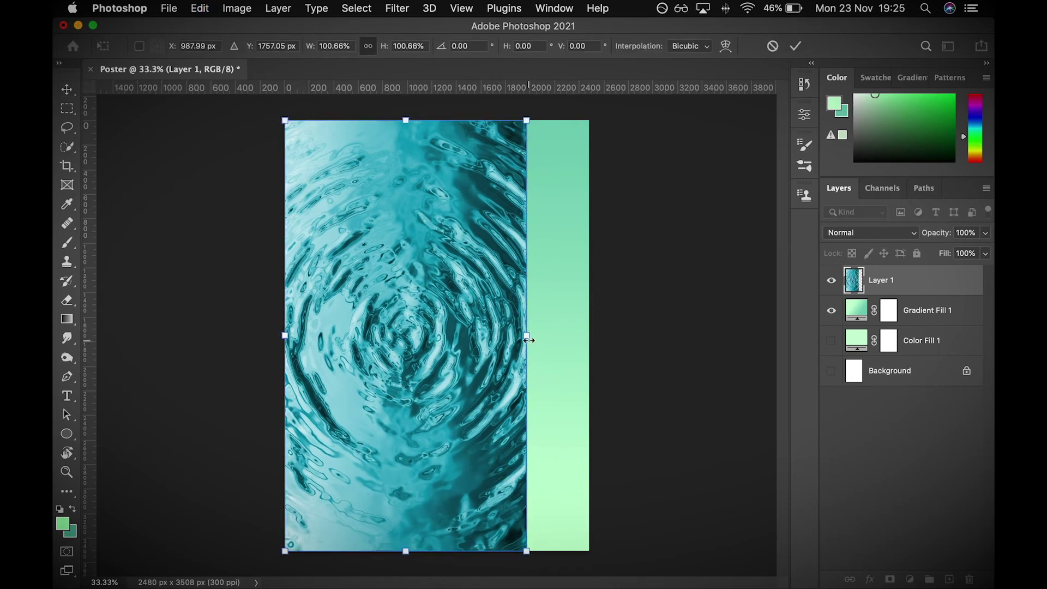
Scale the water image proportionally, undoing a width-only stretch, until it covers the whole poster, and centre the ripples on the page
{"action": "left_click_drag", "start_coordinate": [535, 338], "coordinate": [585, 333]}
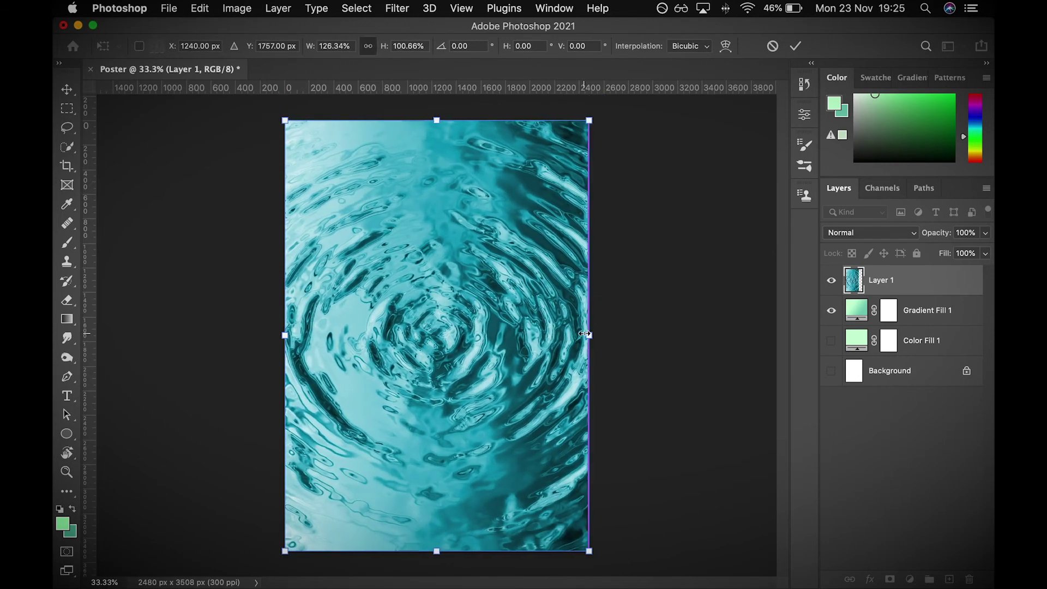
{"action": "key", "text": "super+z"}
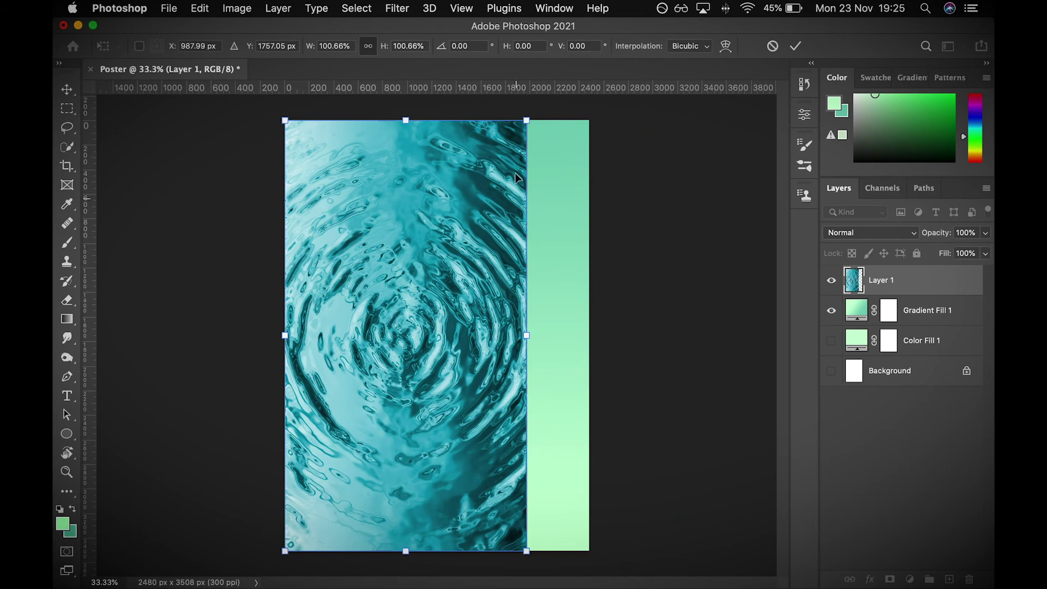
{"action": "left_click_drag", "start_coordinate": [528, 113], "coordinate": [658, 37]}
{"action": "key", "text": "Return"}
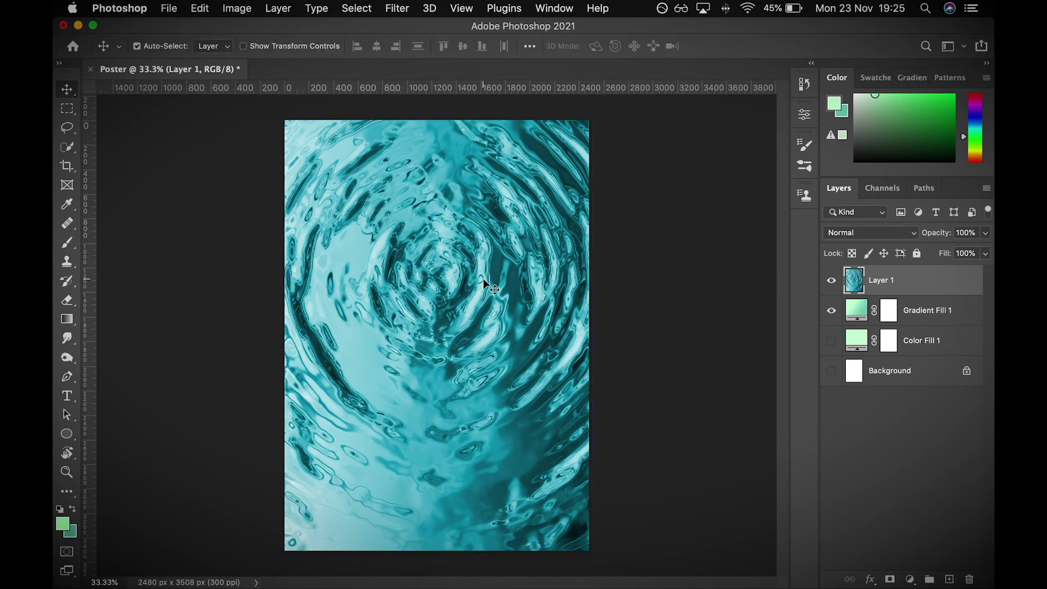
{"action": "left_click_drag", "start_coordinate": [484, 303], "coordinate": [480, 339]}
{"action": "left_click", "coordinate": [741, 334]}
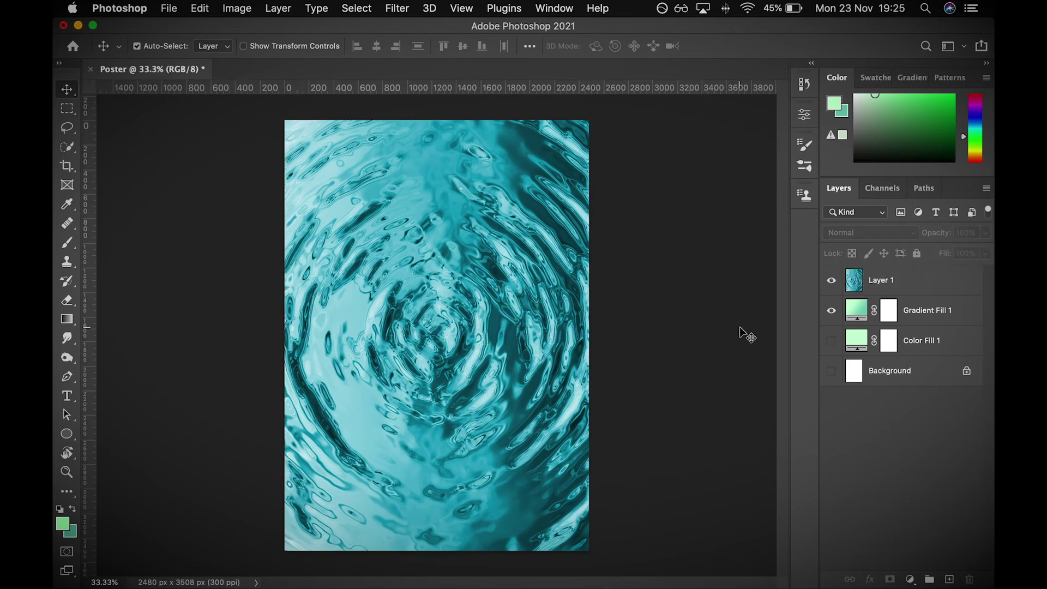
Hide Layer 1 and Gradient Fill 1, and turn on Background, Color Fill 1, Gradient Fill 1 and Layer 1 in turn
{"action": "left_click", "coordinate": [883, 289]}
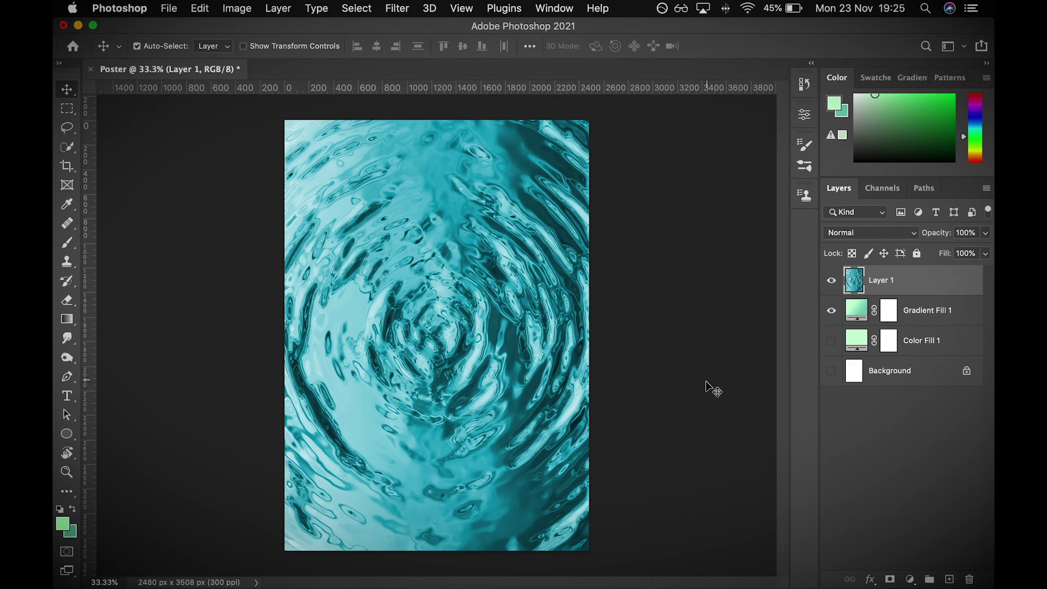
{"action": "left_click", "coordinate": [831, 280]}
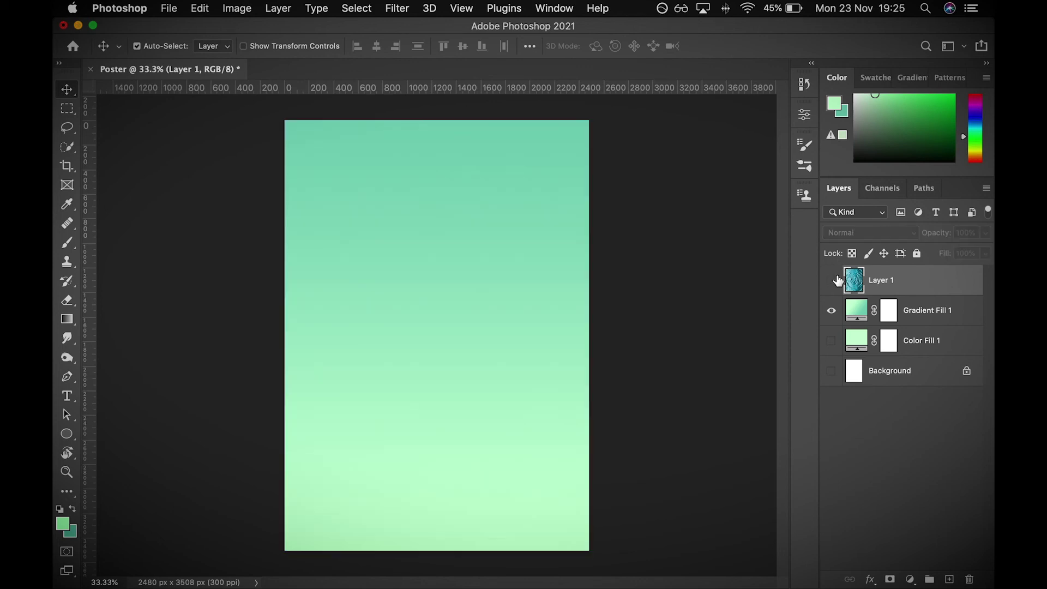
{"action": "left_click", "coordinate": [832, 310]}
{"action": "mouse_move", "coordinate": [830, 281]}
{"action": "left_mouse_down"}
{"action": "mouse_move", "coordinate": [831, 372]}
{"action": "mouse_move", "coordinate": [832, 289]}
{"action": "left_mouse_up"}
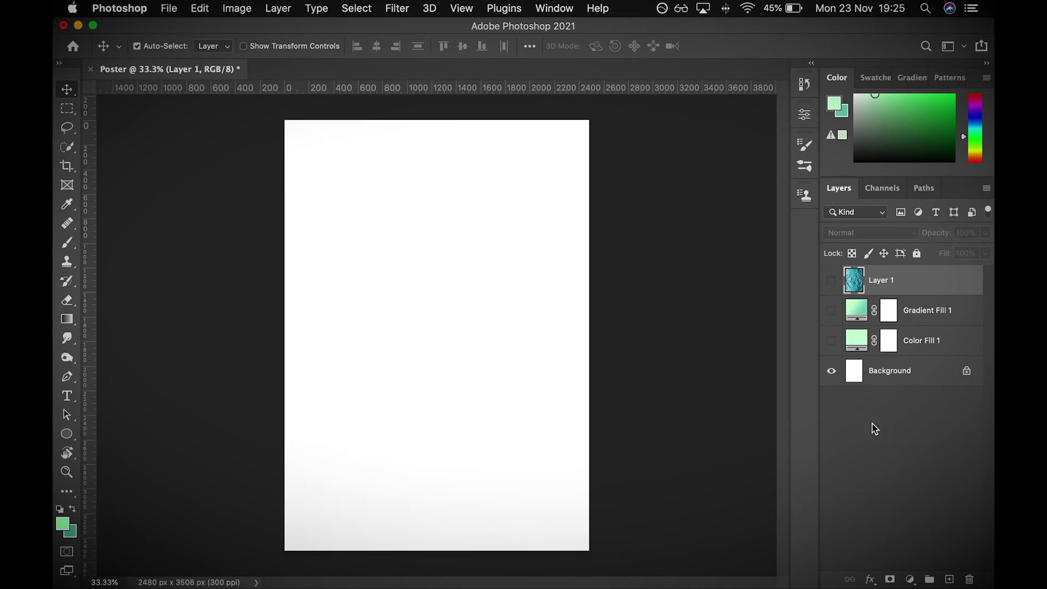
{"action": "left_click", "coordinate": [831, 340]}
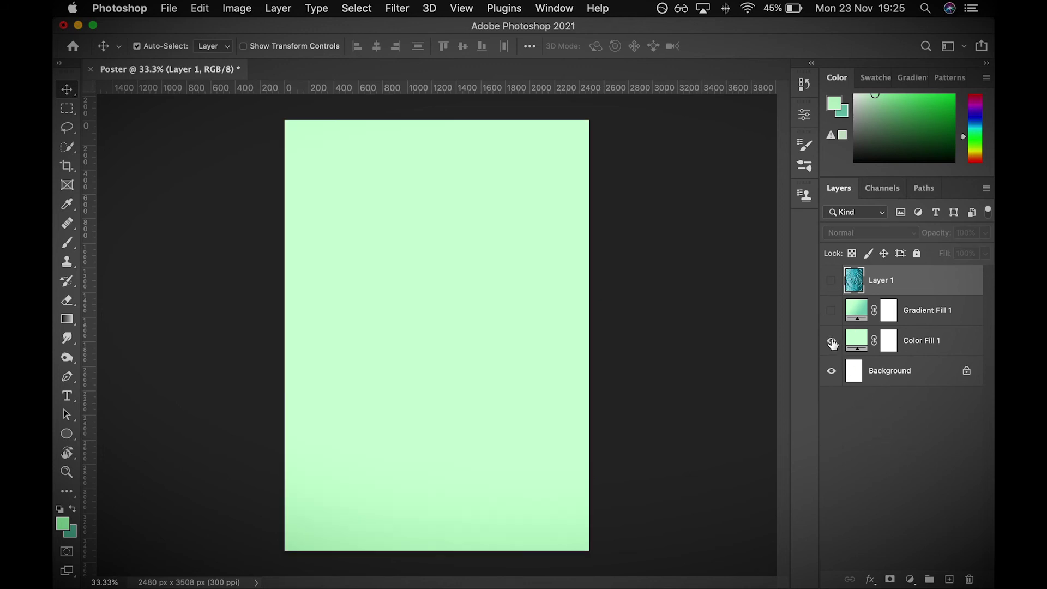
{"action": "left_click", "coordinate": [832, 310]}
{"action": "left_click", "coordinate": [831, 281]}
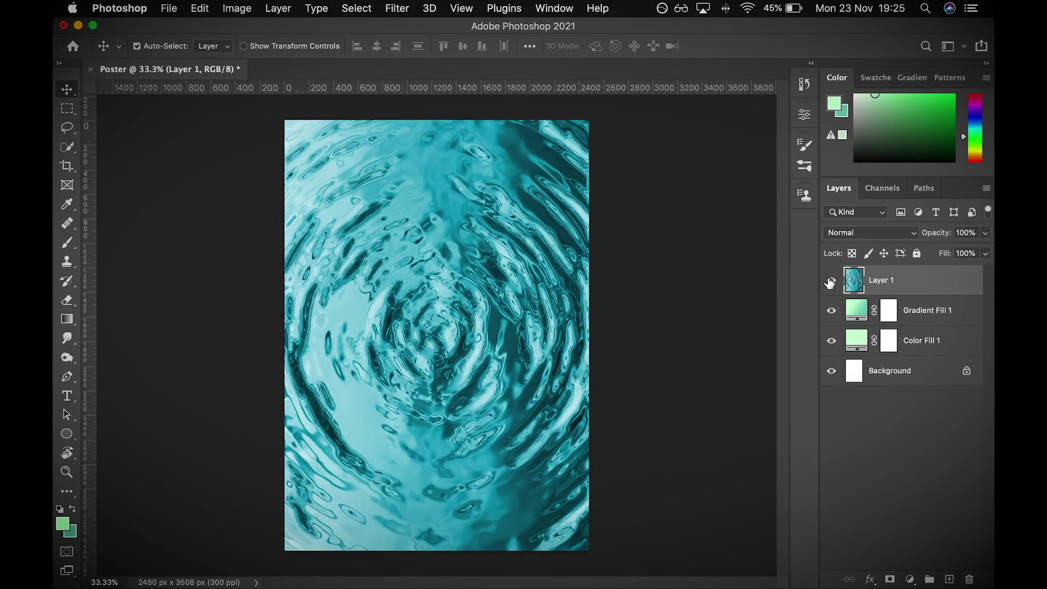
{"action": "left_click", "coordinate": [903, 499]}
Lower the opacity of Layer 1 to 28% to blend the water texture with the gradient
{"action": "left_click", "coordinate": [921, 292]}
{"action": "left_click", "coordinate": [986, 234]}
{"action": "left_click_drag", "start_coordinate": [986, 251], "coordinate": [933, 260]}
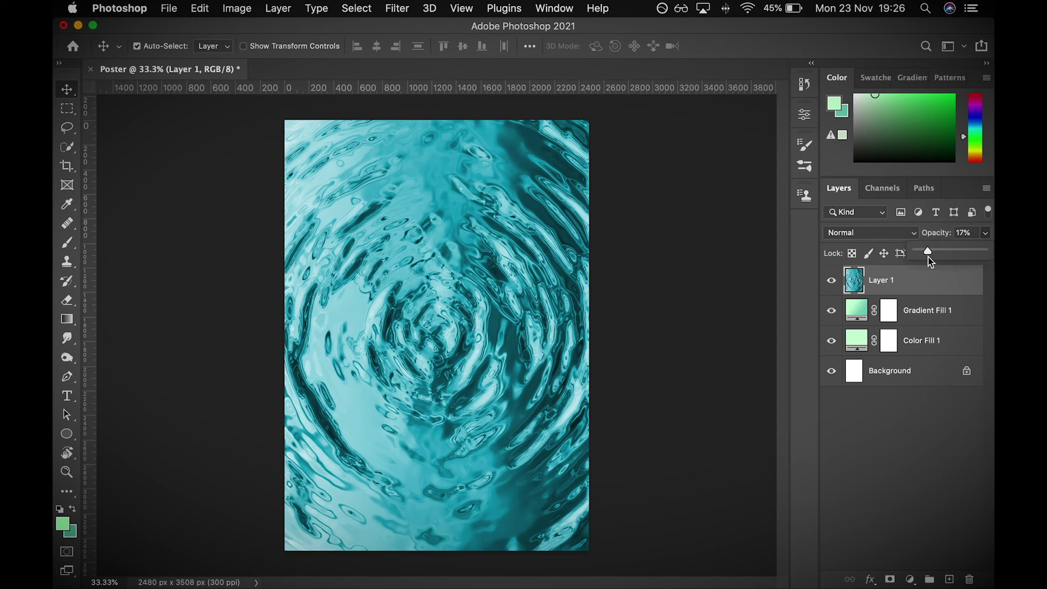
{"action": "left_click_drag", "start_coordinate": [932, 256], "coordinate": [936, 254]}
{"action": "left_click", "coordinate": [927, 436]}
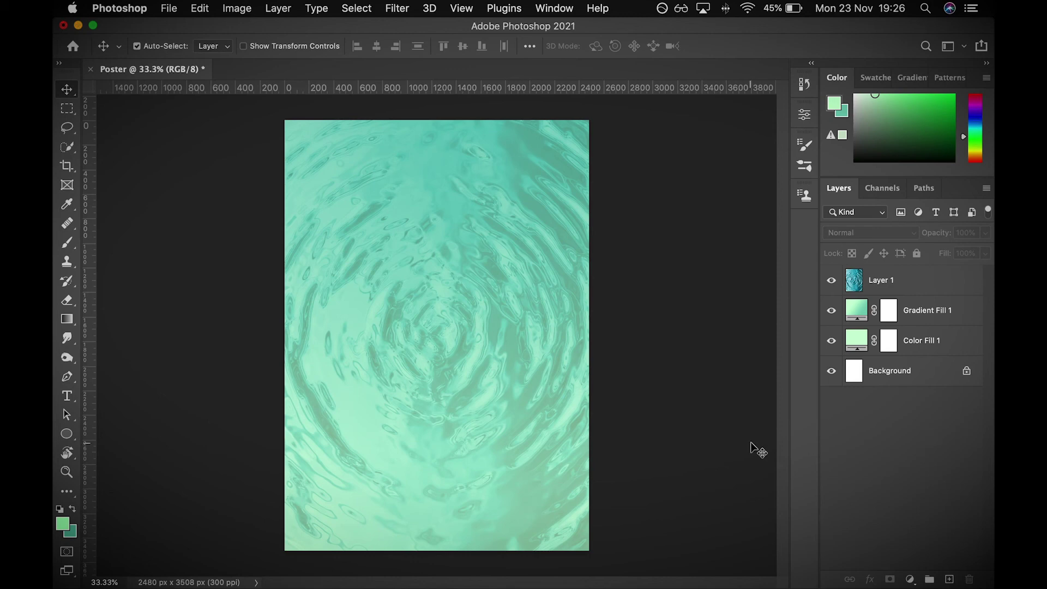
Set the opacity of Layer 1 back to 100%
{"action": "left_click", "coordinate": [930, 287]}
{"action": "left_click", "coordinate": [985, 233]}
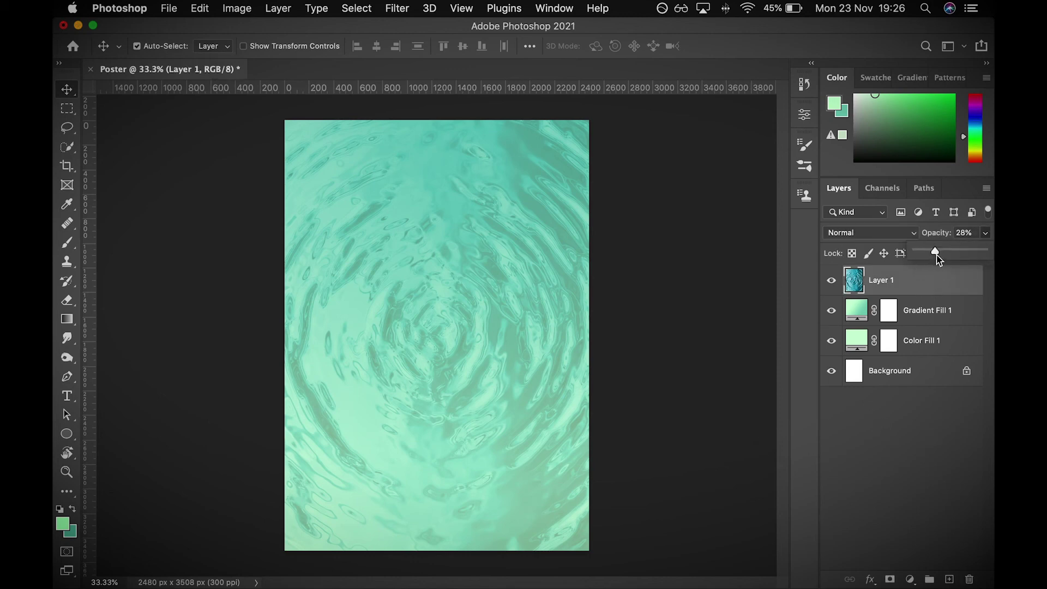
{"action": "left_click_drag", "start_coordinate": [956, 253], "coordinate": [985, 252]}
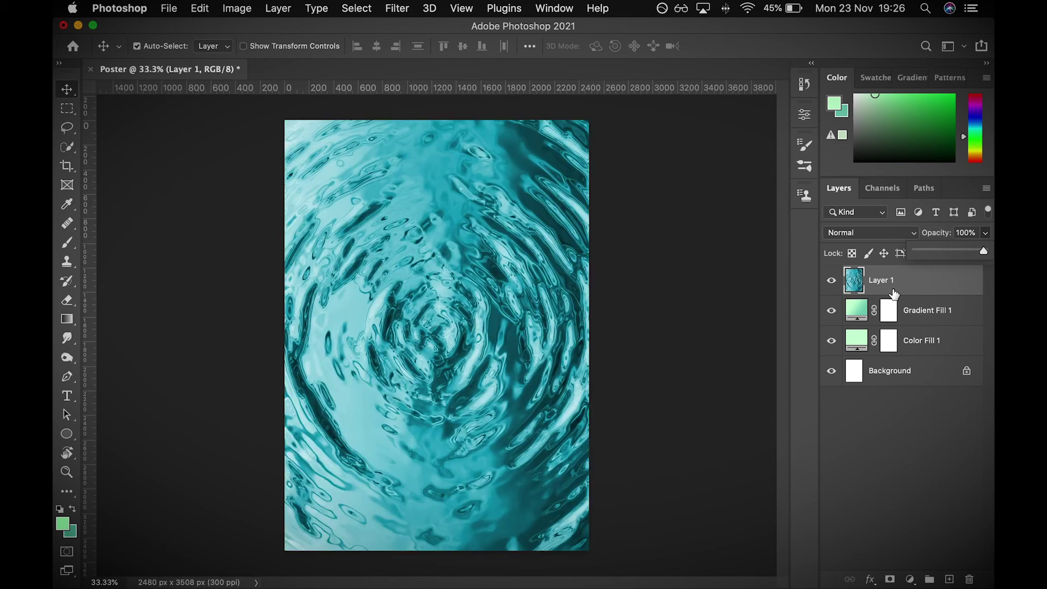
Hide Gradient Fill 1 and Color Fill 1, and test the opacity of Layer 1 against the white Background
{"action": "left_click", "coordinate": [831, 313]}
{"action": "left_click", "coordinate": [831, 341]}
{"action": "left_click", "coordinate": [919, 381]}
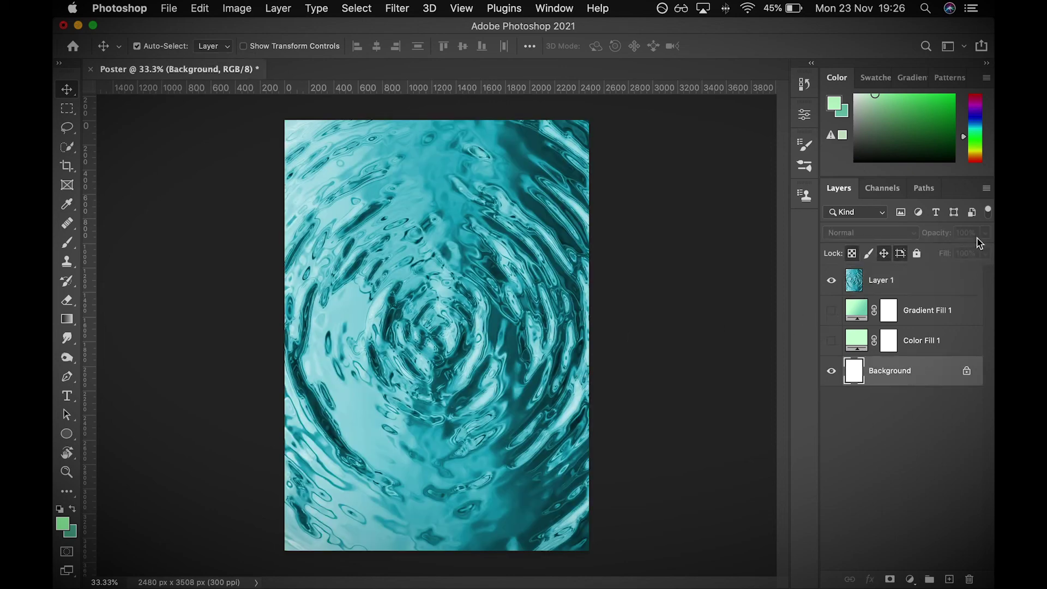
{"action": "left_click", "coordinate": [916, 293]}
{"action": "left_click", "coordinate": [986, 234]}
{"action": "mouse_move", "coordinate": [985, 252]}
{"action": "left_mouse_down"}
{"action": "mouse_move", "coordinate": [933, 254]}
{"action": "mouse_move", "coordinate": [987, 252]}
{"action": "left_mouse_up"}
Show Gradient Fill 1 and Color Fill 1 again and hide Layer 1
{"action": "left_click", "coordinate": [831, 310]}
{"action": "left_click", "coordinate": [833, 341]}
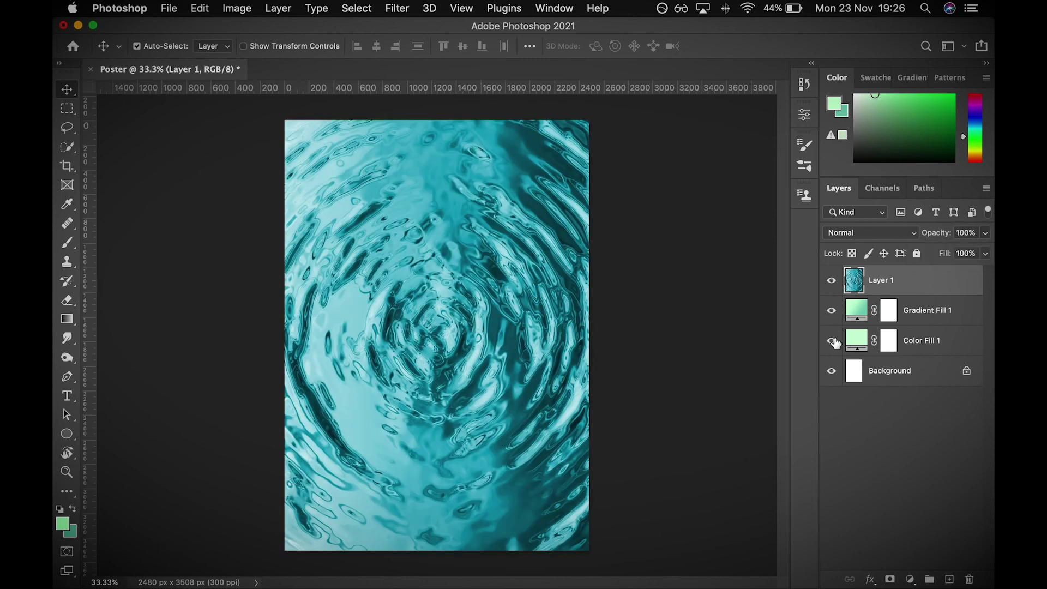
{"action": "left_click", "coordinate": [918, 487]}
{"action": "left_click", "coordinate": [831, 280]}
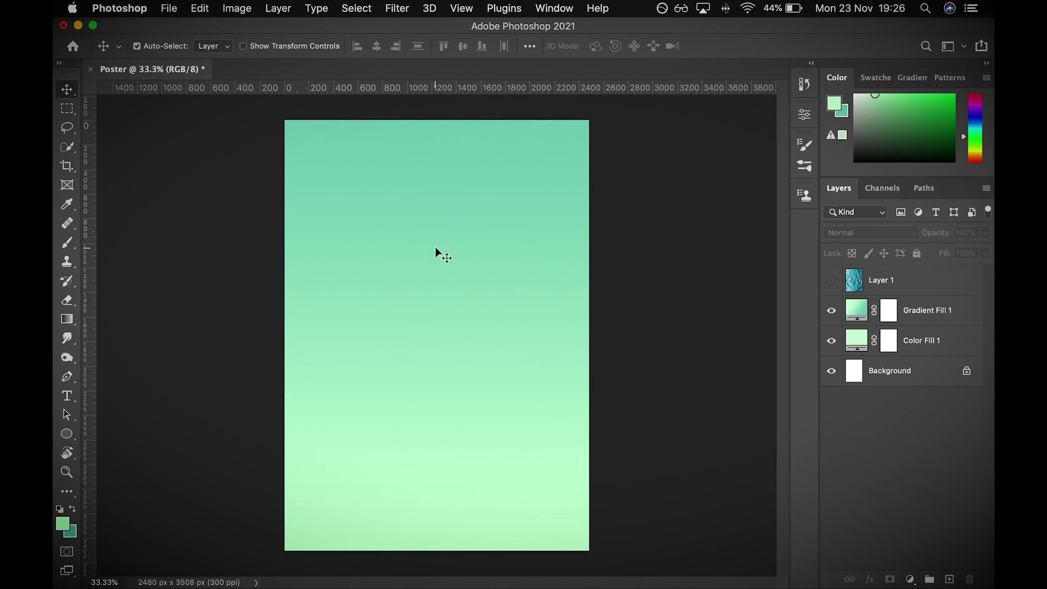
Save the poster as Poster.psd in a new Desktop folder named "Photoshop Tutorial", keeping Maximize Compatibility on
{"action": "key", "text": "super+s"}
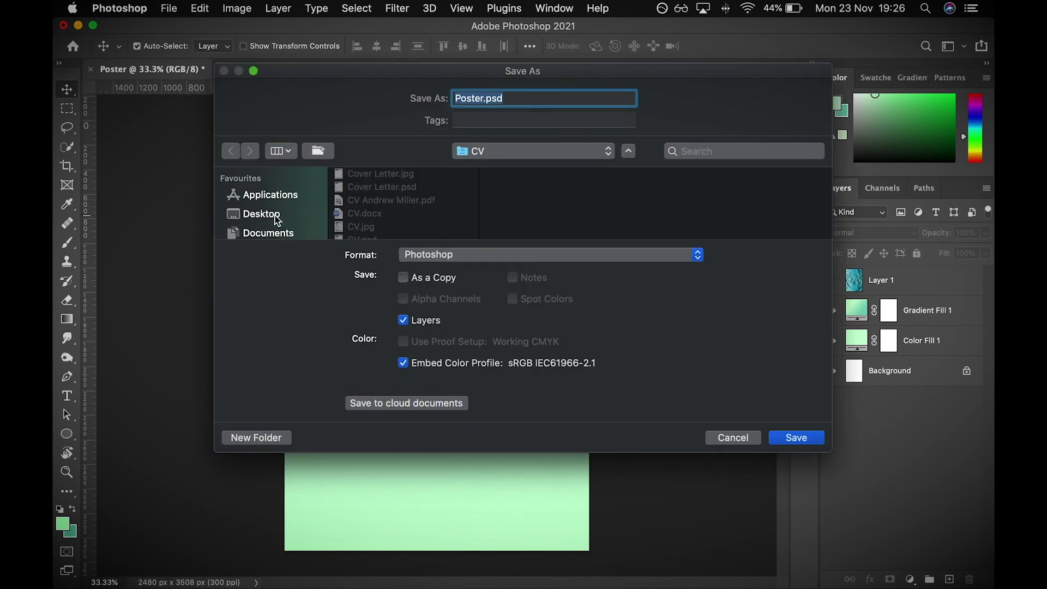
{"action": "left_click", "coordinate": [278, 217]}
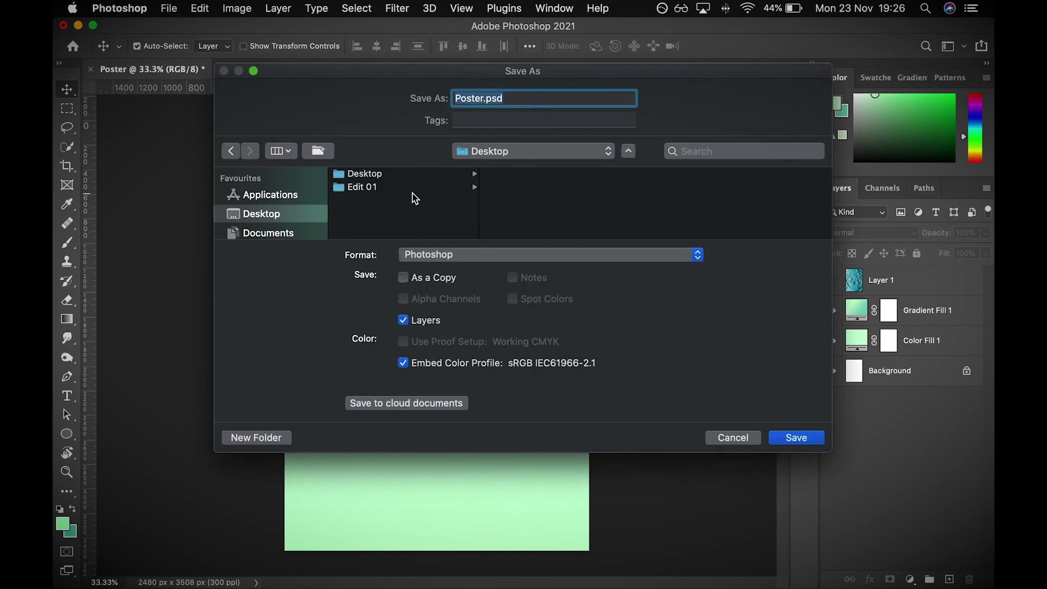
{"action": "left_click_drag", "start_coordinate": [605, 452], "coordinate": [593, 507]}
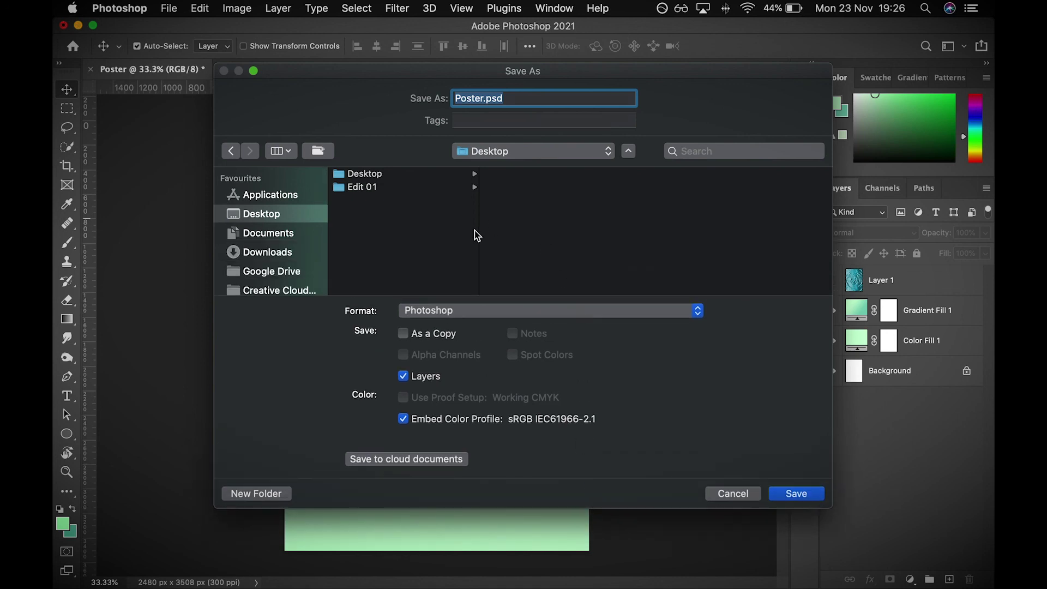
{"action": "left_click", "coordinate": [256, 495]}
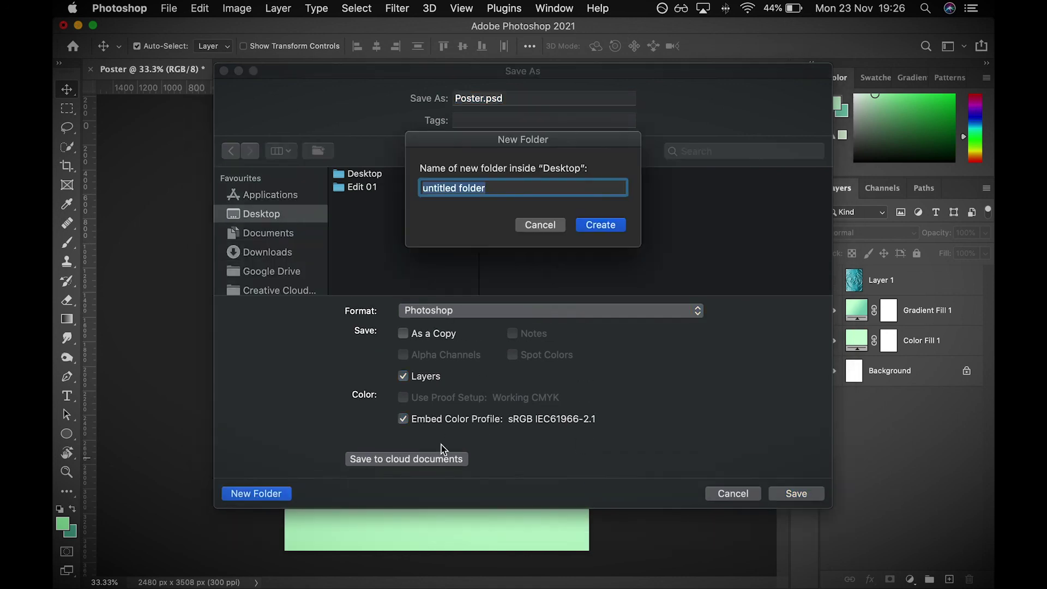
{"action": "type", "text": "Photoshop Tutorial"}
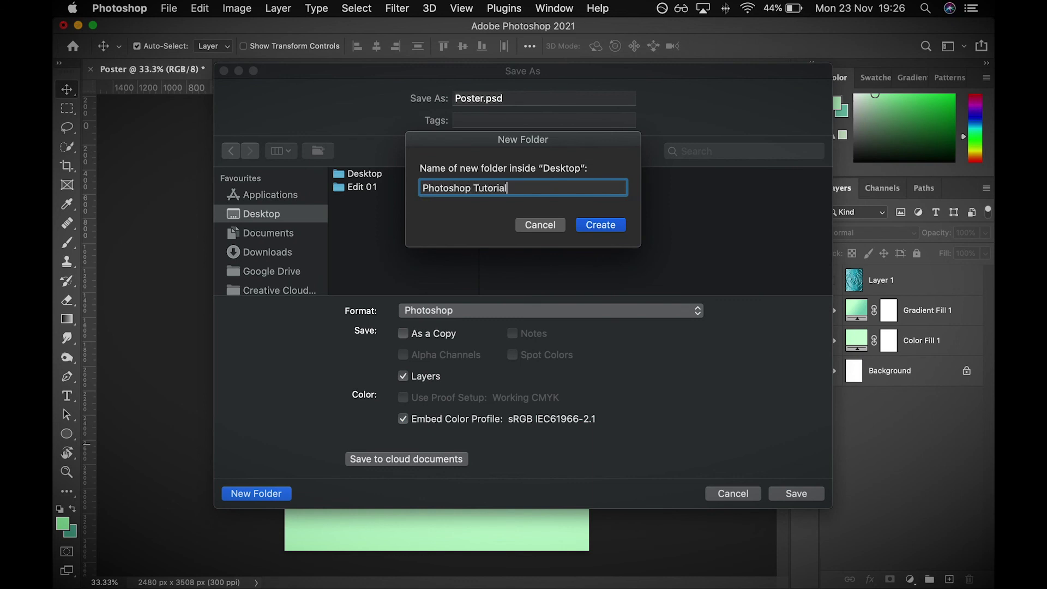
{"action": "key", "text": "Return"}
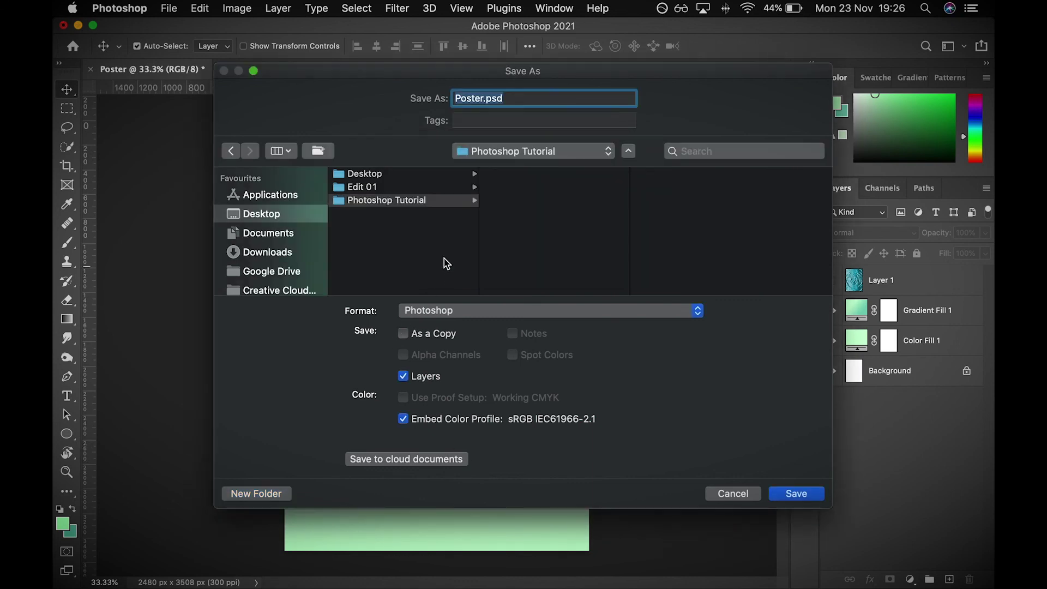
{"action": "left_click", "coordinate": [796, 494]}
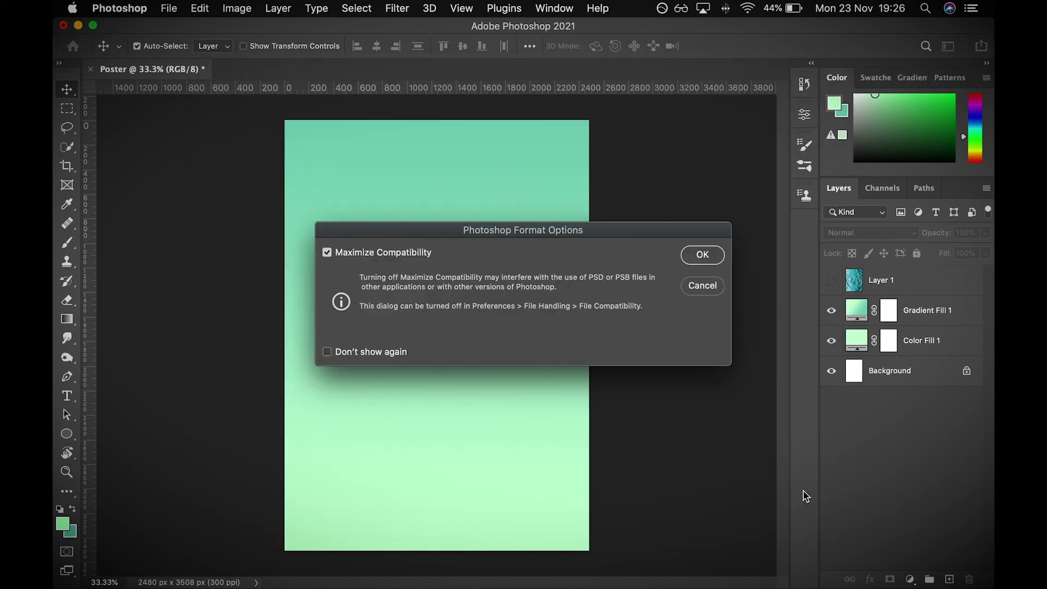
{"action": "left_click", "coordinate": [702, 255]}
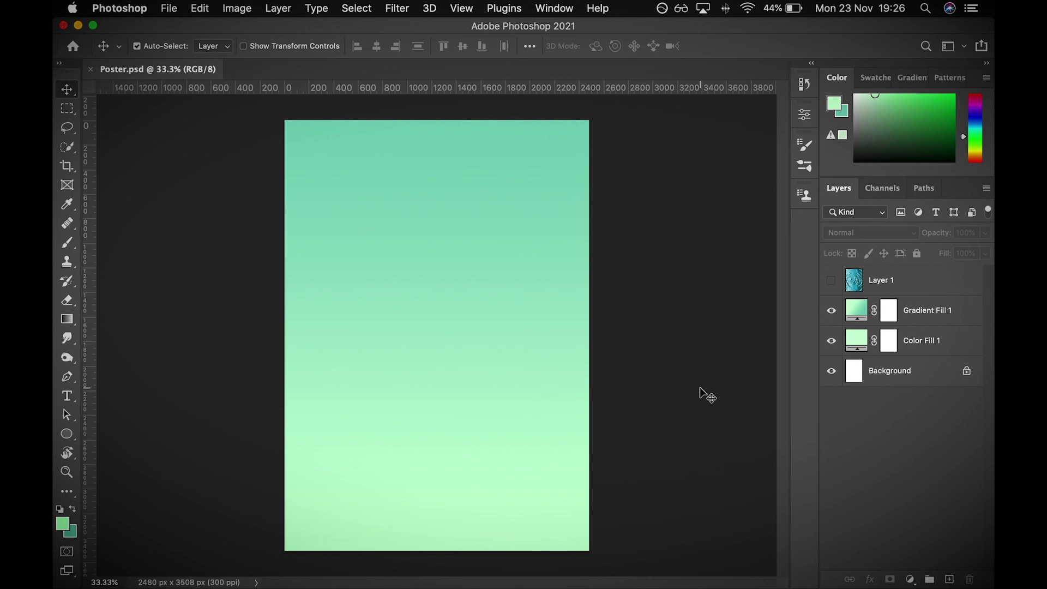